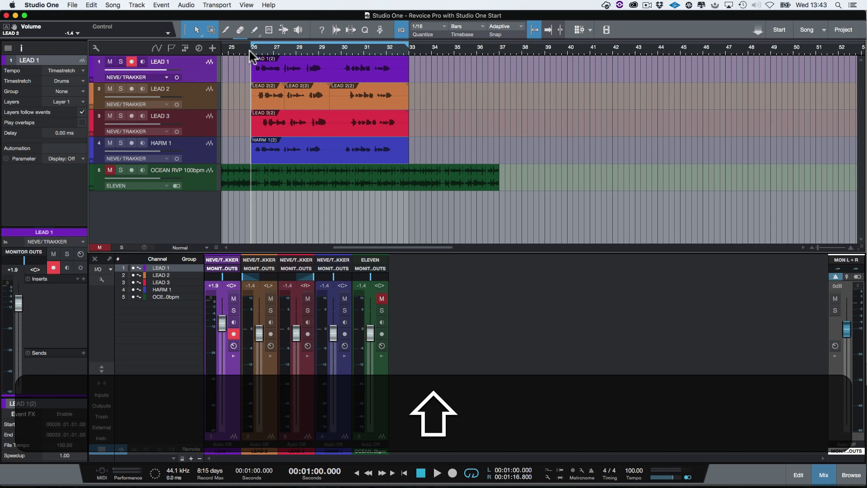
- Play the vocal section from bar 26, then stop and return the playhead to bar 26
{"action": "key", "text": "space"}
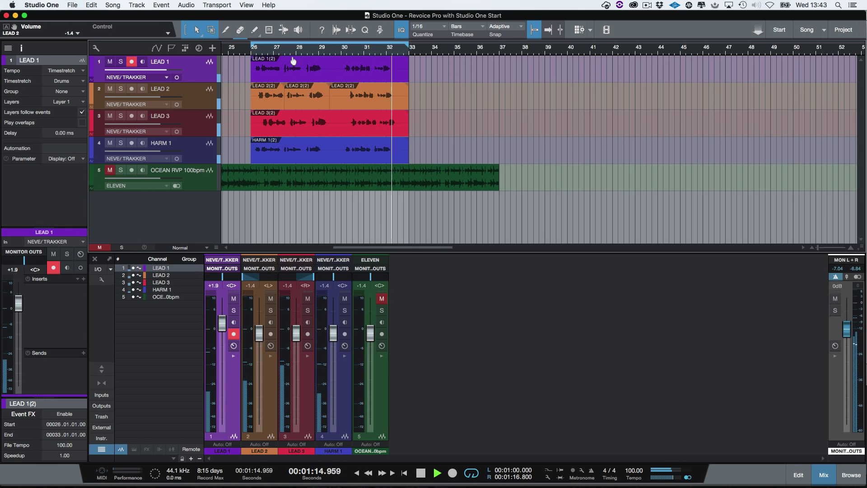
{"action": "key", "text": "space"}
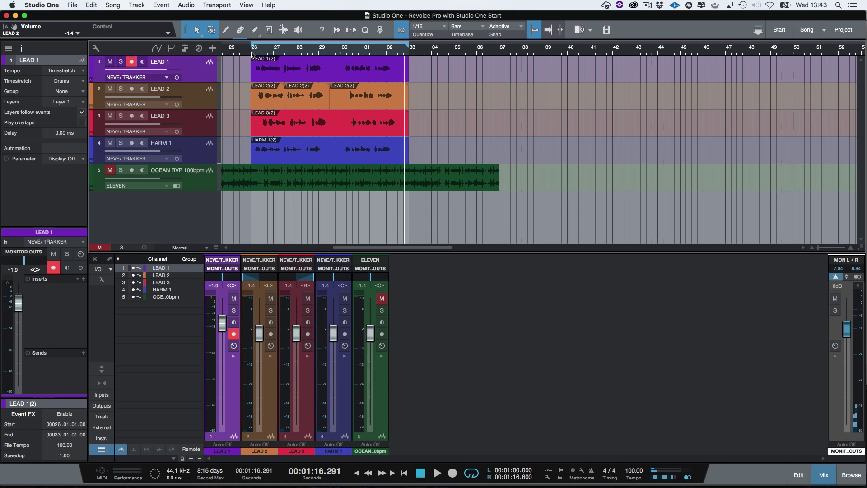
{"action": "left_click", "coordinate": [251, 53]}
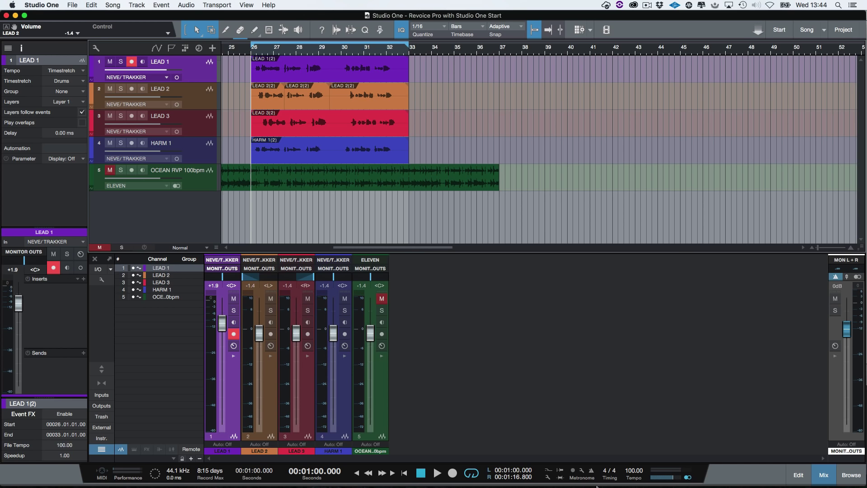
- Bring up Revoice Pro, then copy the selected lead and harmony vocal events in Studio One
{"action": "left_click", "coordinate": [578, 449]}
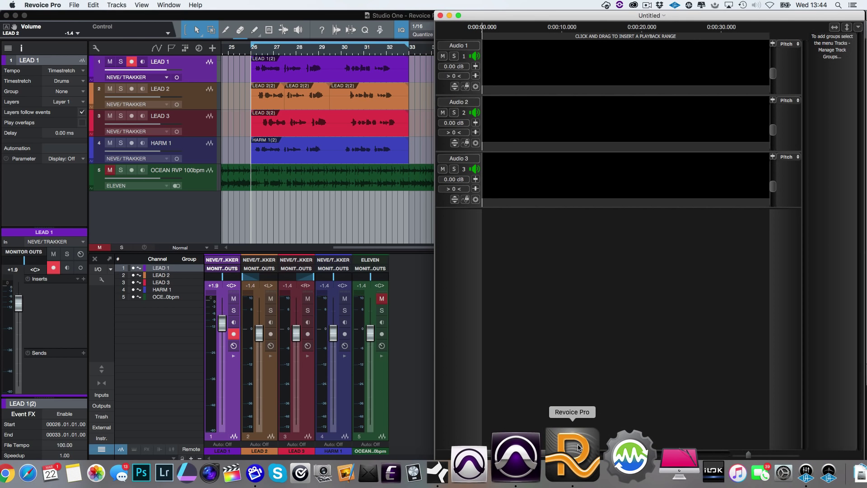
{"action": "left_click", "coordinate": [406, 234]}
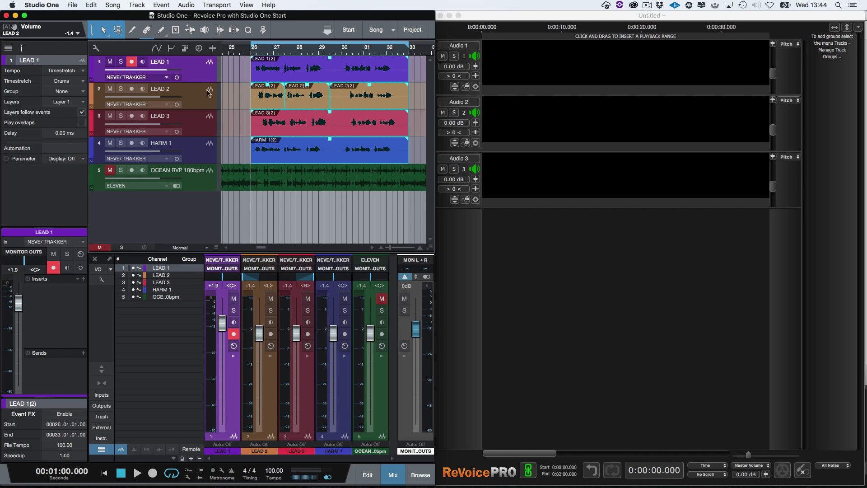
{"action": "left_click", "coordinate": [92, 6]}
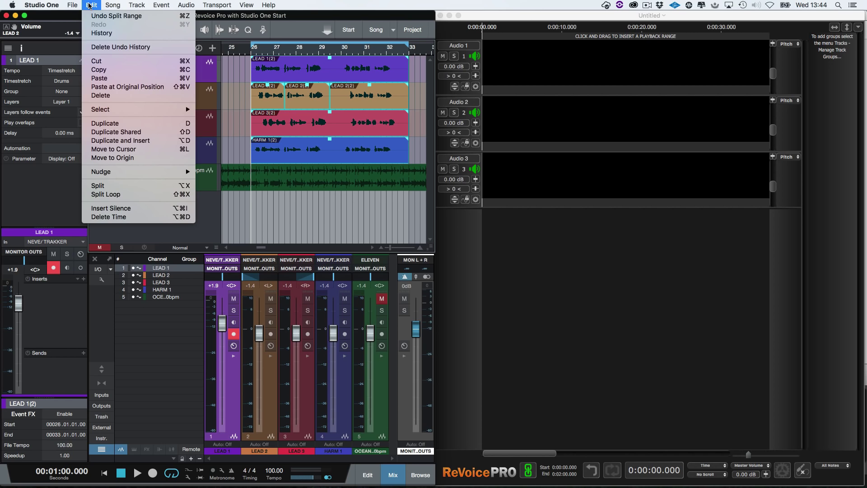
{"action": "left_click", "coordinate": [100, 71]}
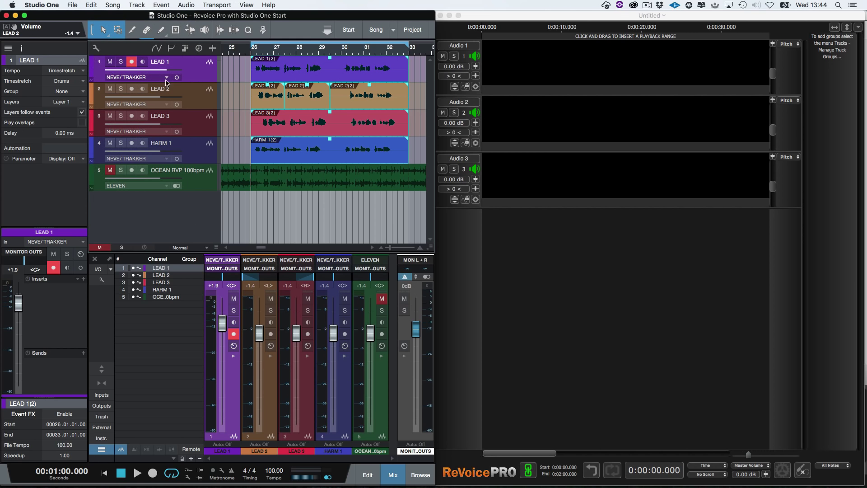
- Paste the copied vocals into the empty Audio 1 lane as LEAD 1(2), LEAD 2(2), LEAD 3(2) and HARM 1(2)
{"action": "right_click", "coordinate": [555, 72]}
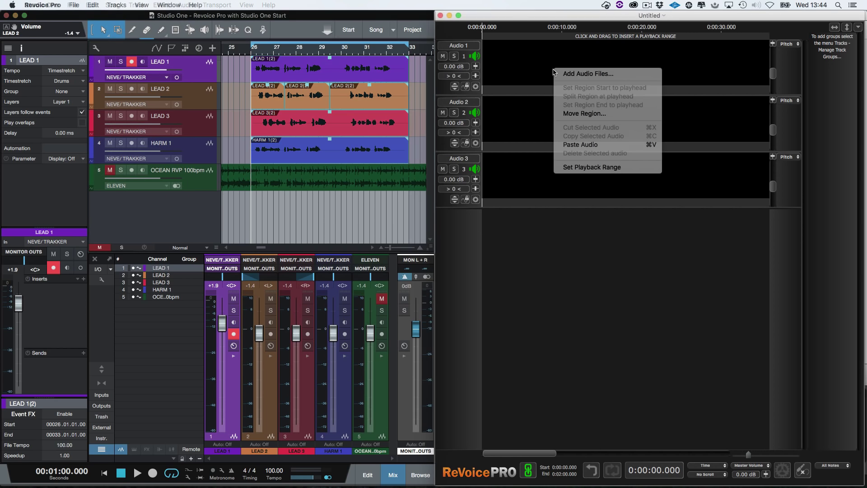
{"action": "left_click", "coordinate": [569, 145]}
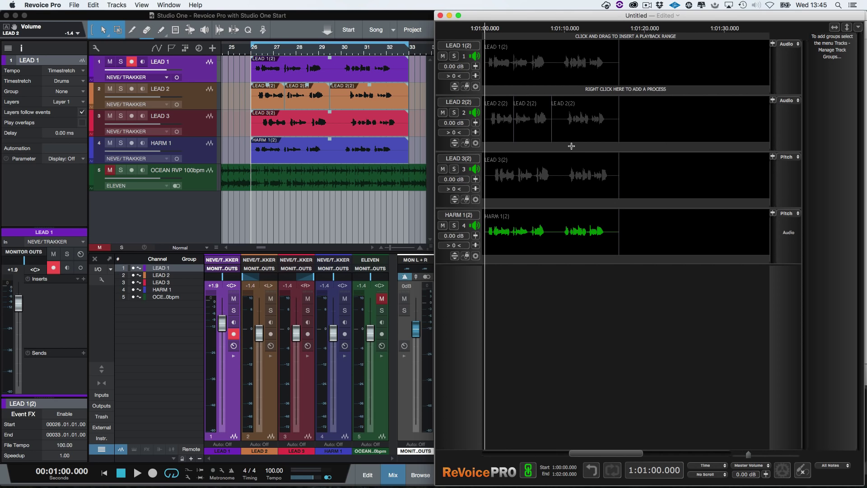
{"action": "scroll", "coordinate": [574, 145], "scroll_direction": "left", "scroll_amount": 3}
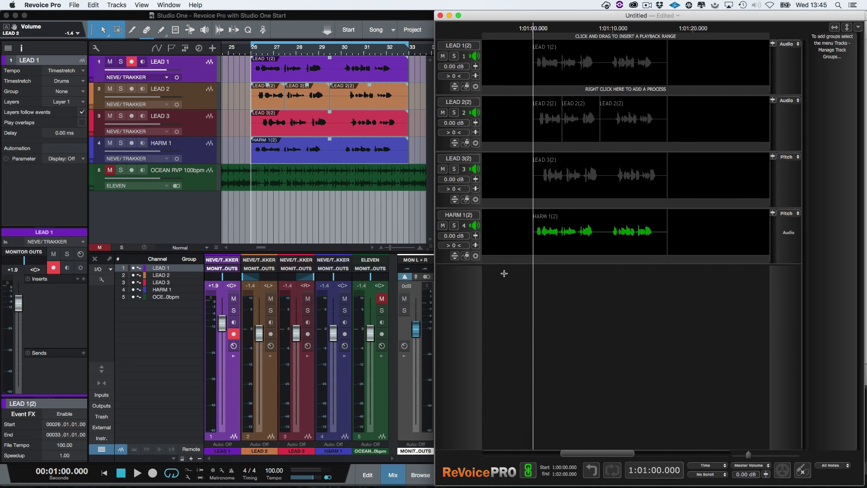
- Insert two new tracks named Output 1 and Output 2
{"action": "right_click", "coordinate": [444, 203]}
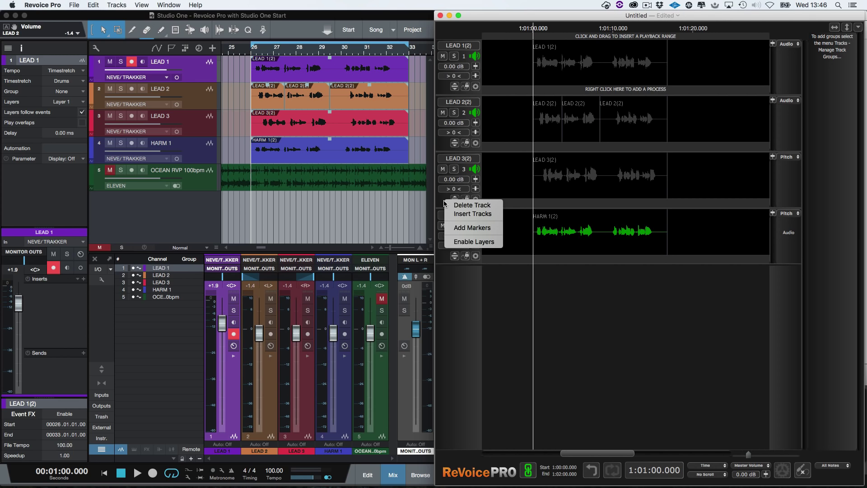
{"action": "left_click", "coordinate": [458, 214]}
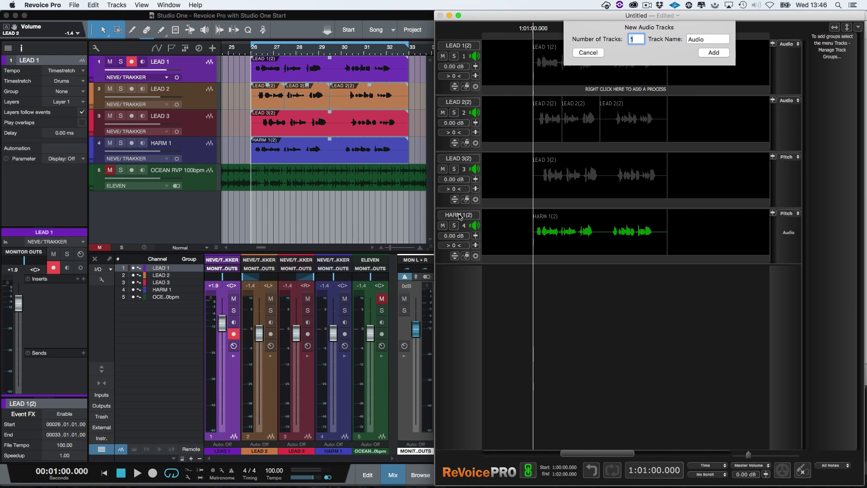
{"action": "type", "text": "2"}
{"action": "double_click", "coordinate": [715, 39]}
{"action": "type", "text": "O"}
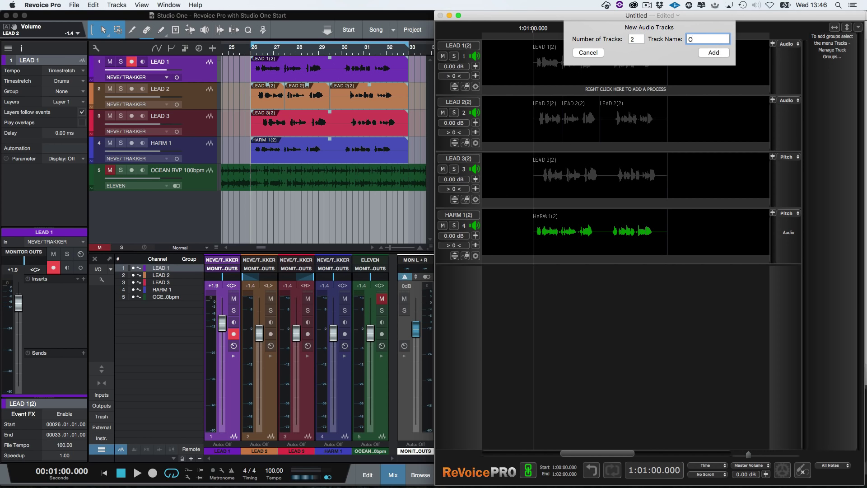
{"action": "type", "text": "utput 1"}
{"action": "left_click", "coordinate": [721, 53]}
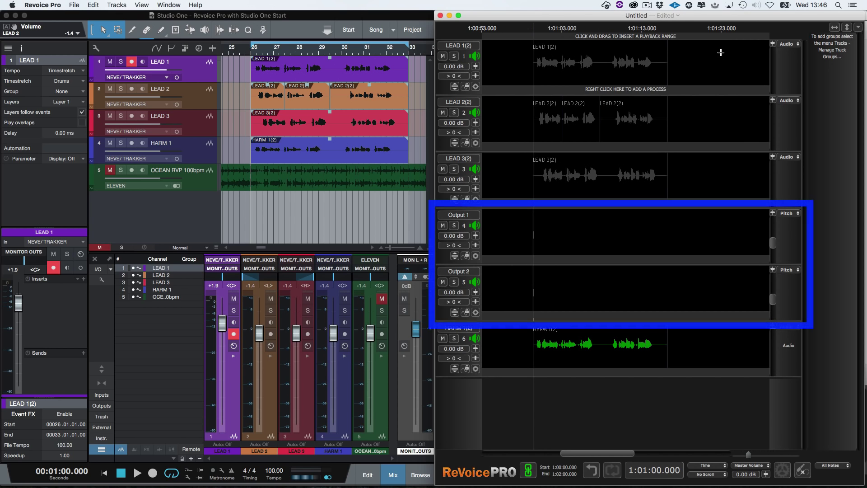
- Insert one more track, Output 3, below HARM 1(2)
{"action": "right_click", "coordinate": [441, 370]}
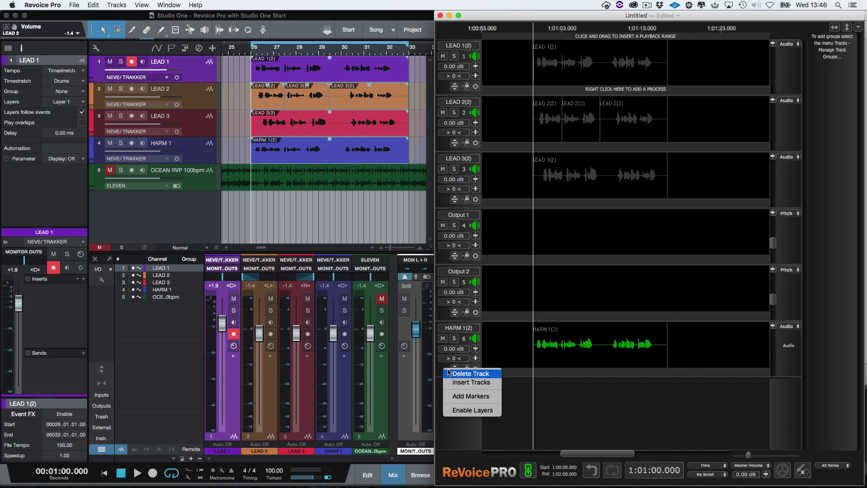
{"action": "left_click", "coordinate": [455, 382]}
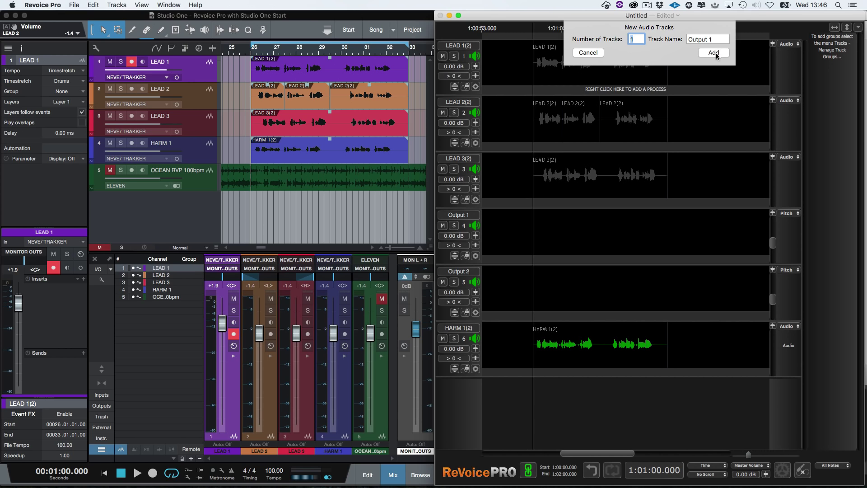
{"action": "left_click", "coordinate": [716, 53]}
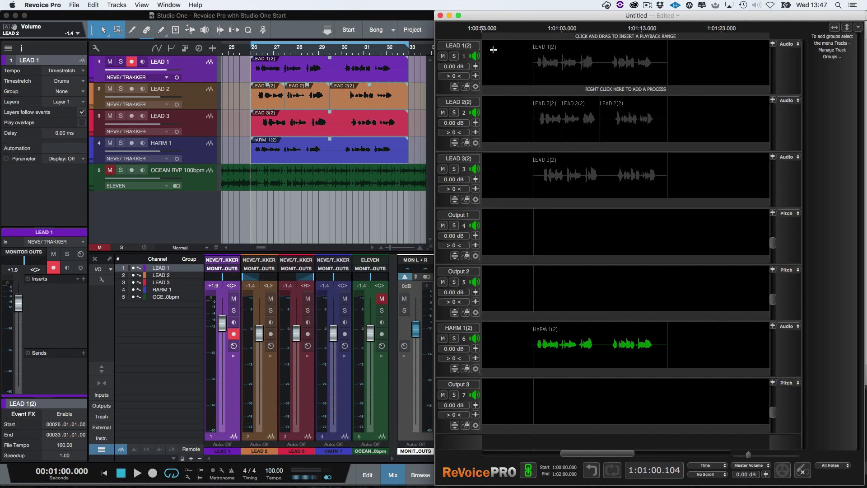
- Solo LEAD 1(2) and play it back on its own
{"action": "key", "text": "s"}
{"action": "key", "text": "space"}
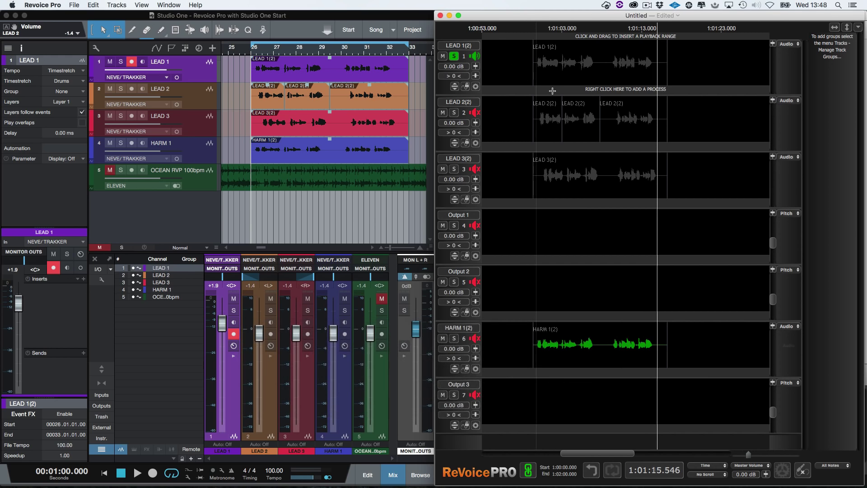
- Create 2 APT processes guided by LEAD 1(2), output starting at Output 1, with Fix Offset on
{"action": "left_click", "coordinate": [551, 63]}
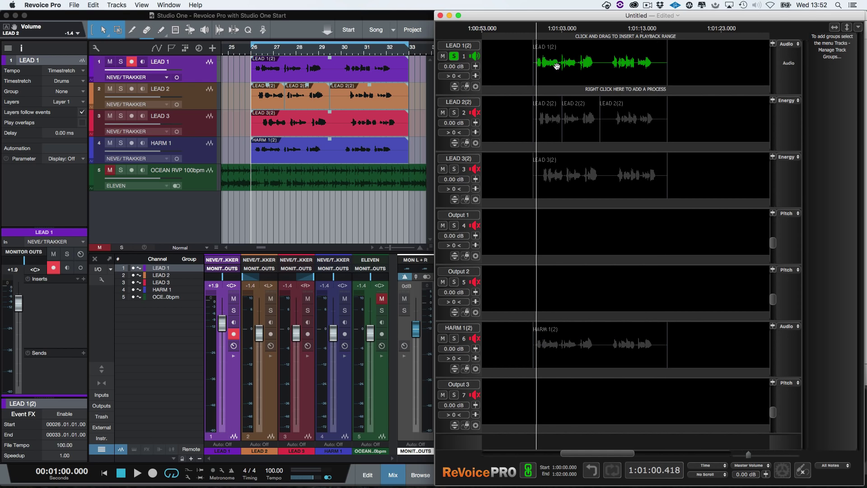
{"action": "right_click", "coordinate": [598, 91]}
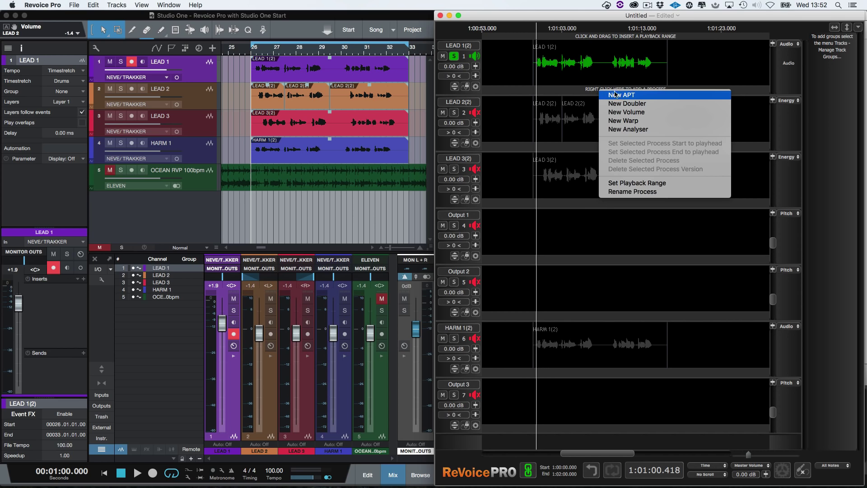
{"action": "left_click", "coordinate": [631, 96]}
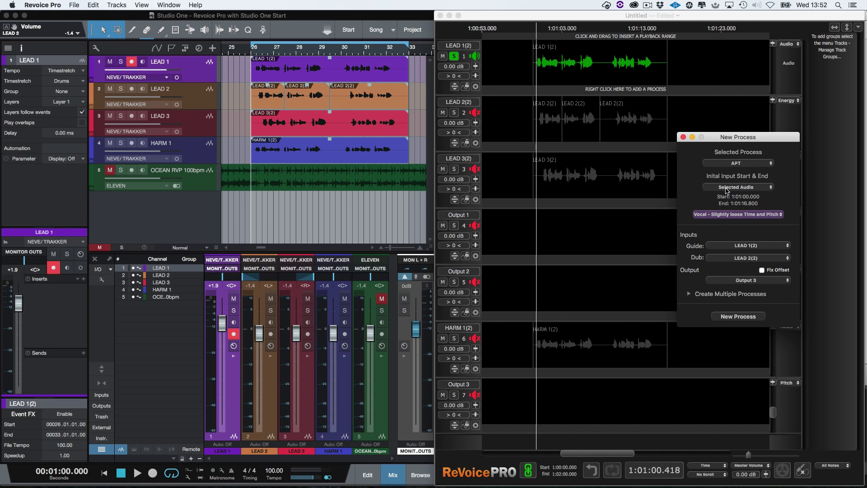
{"action": "left_click", "coordinate": [713, 216]}
{"action": "mouse_move", "coordinate": [717, 224]}
{"action": "left_click", "coordinate": [757, 280]}
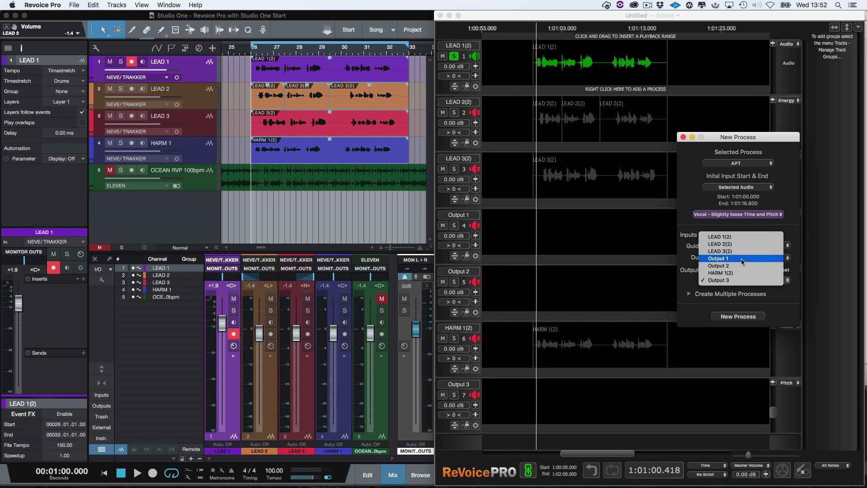
{"action": "left_click", "coordinate": [741, 258]}
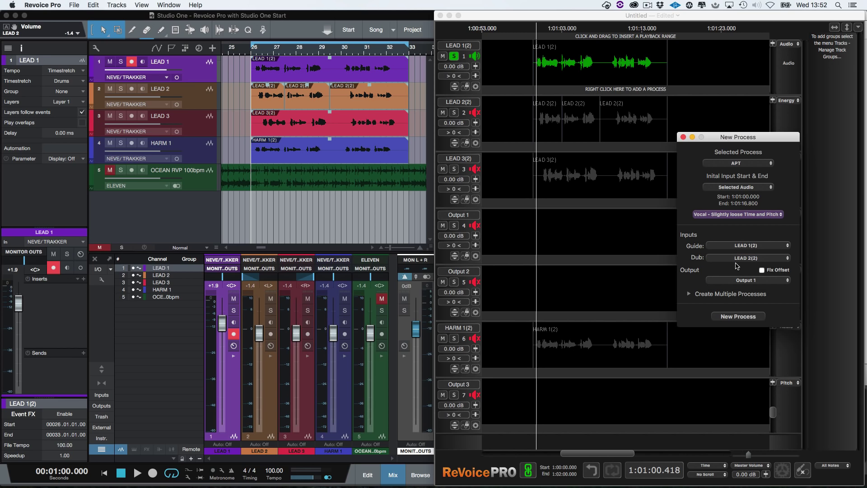
{"action": "left_click", "coordinate": [762, 270]}
{"action": "left_click", "coordinate": [689, 294]}
{"action": "left_click", "coordinate": [779, 281]}
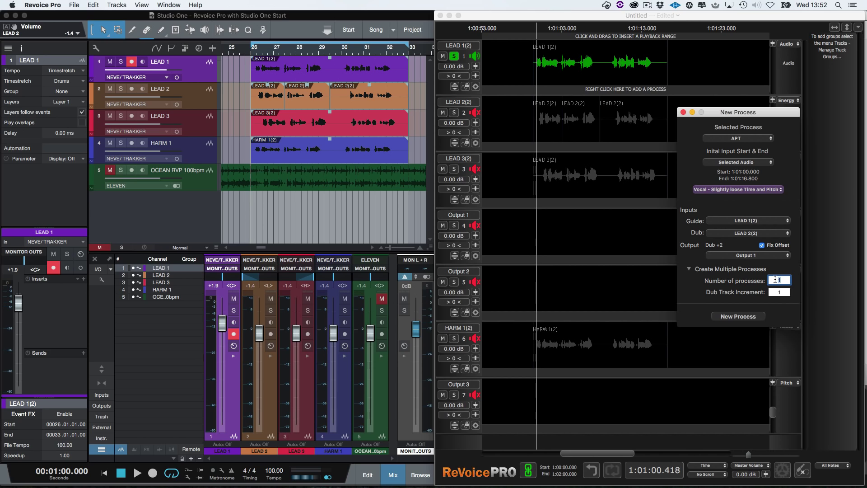
{"action": "type", "text": "2"}
{"action": "left_click", "coordinate": [754, 317]}
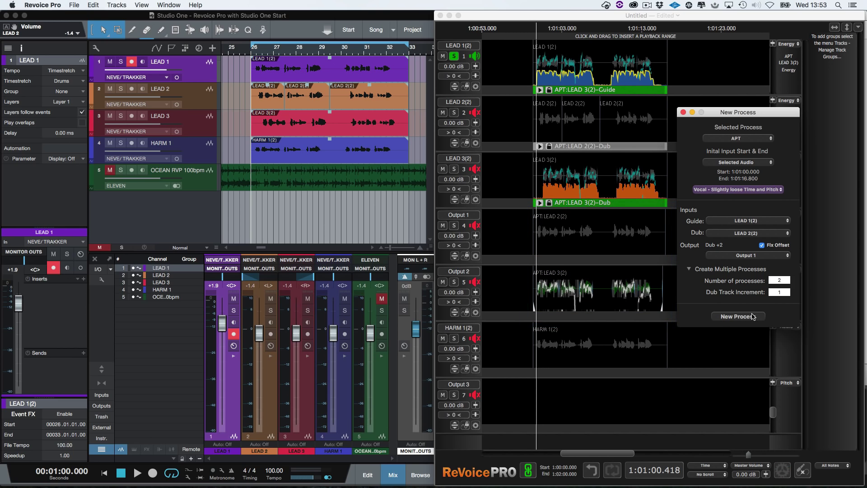
- Solo Output 1 and Output 2 alongside LEAD 1(2) and play them back
{"action": "left_click", "coordinate": [683, 112]}
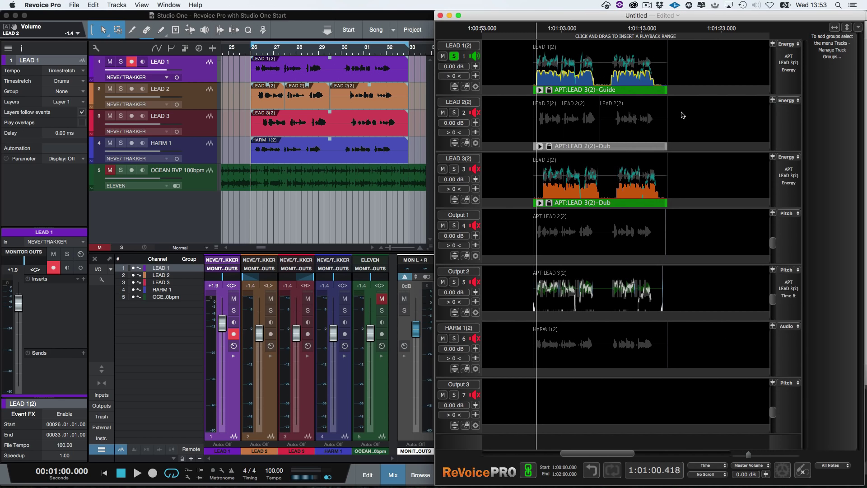
{"action": "left_click", "coordinate": [454, 226]}
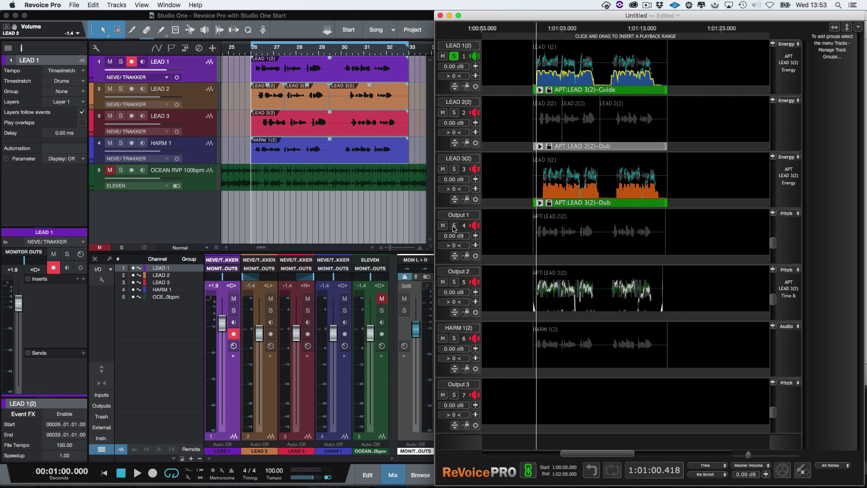
{"action": "left_click", "coordinate": [454, 282]}
{"action": "key", "text": "space"}
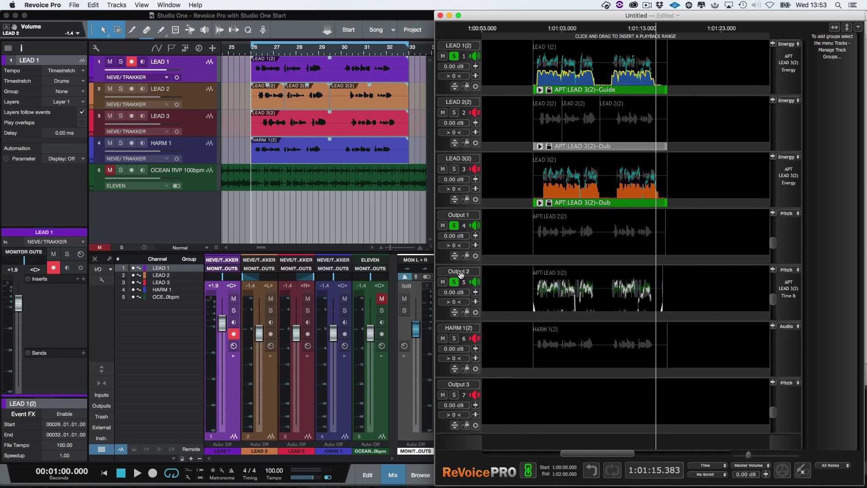
- Undo back to the LEAD 2(2) alignment, then make LEAD 1(2) a full-height Warp region
{"action": "key", "text": "super+z"}
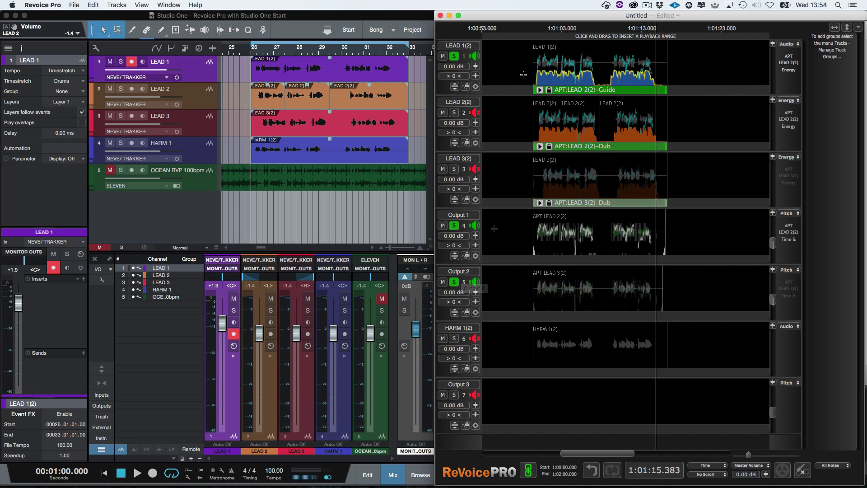
{"action": "right_click", "coordinate": [558, 69]}
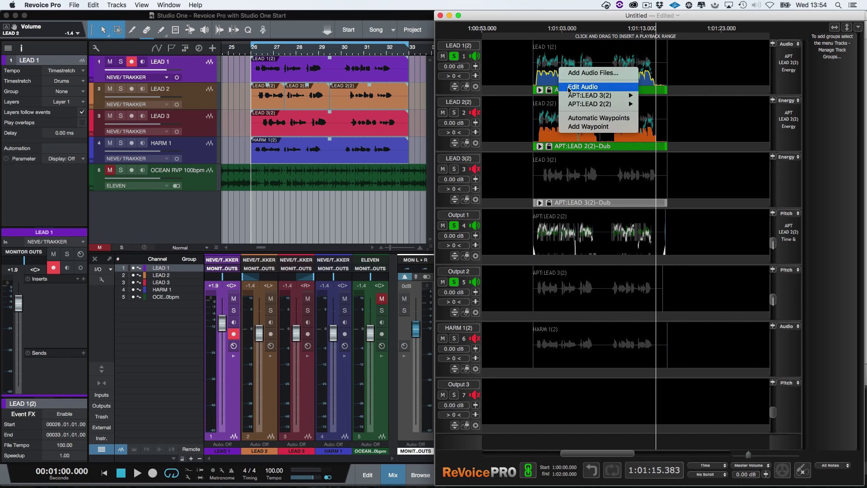
{"action": "left_click", "coordinate": [568, 87]}
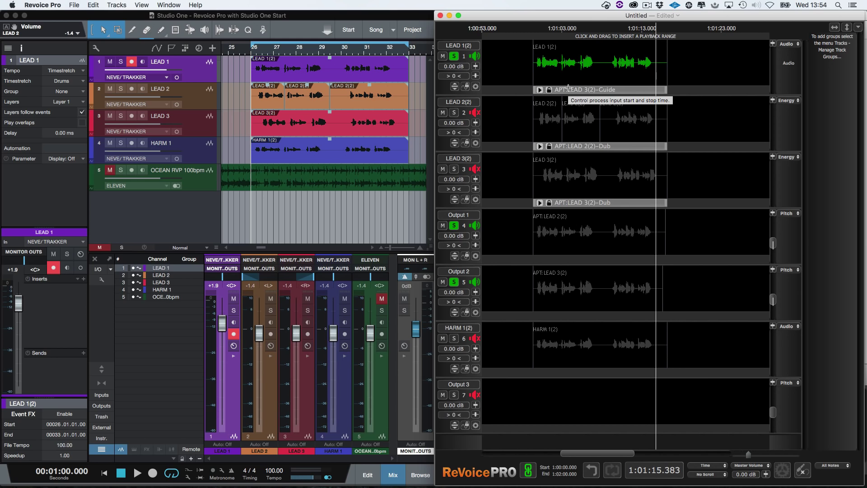
{"action": "right_click", "coordinate": [567, 66]}
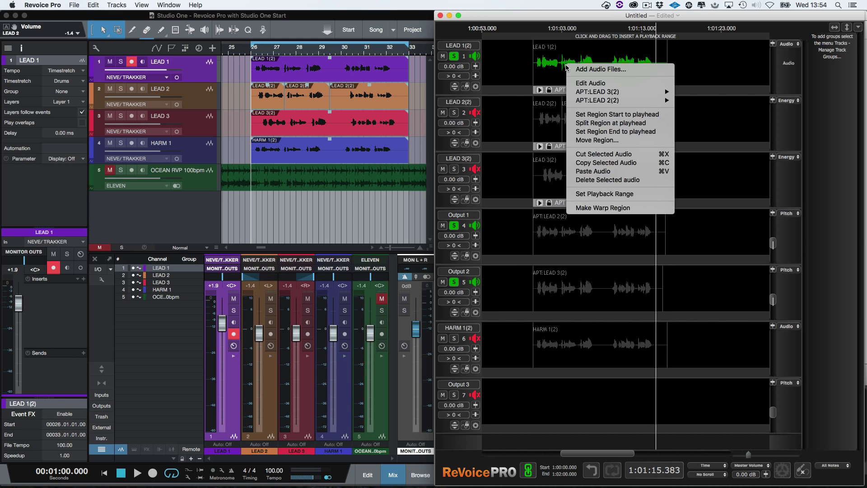
{"action": "left_click", "coordinate": [593, 208]}
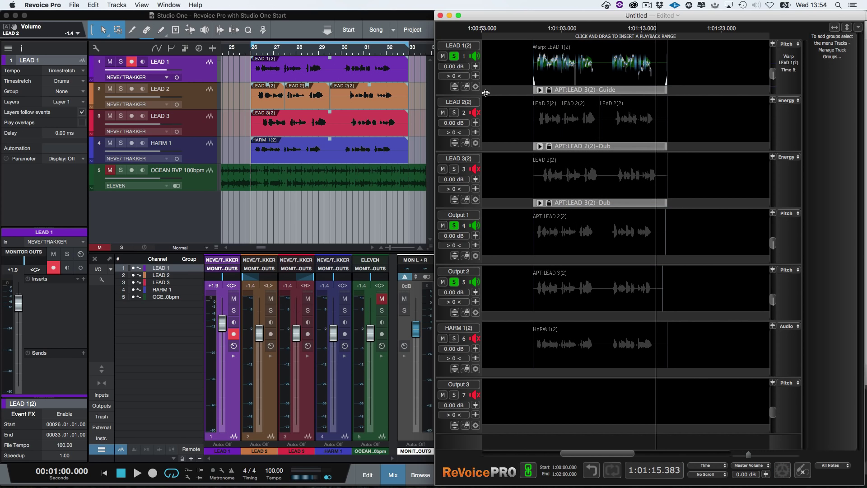
{"action": "left_click", "coordinate": [455, 86]}
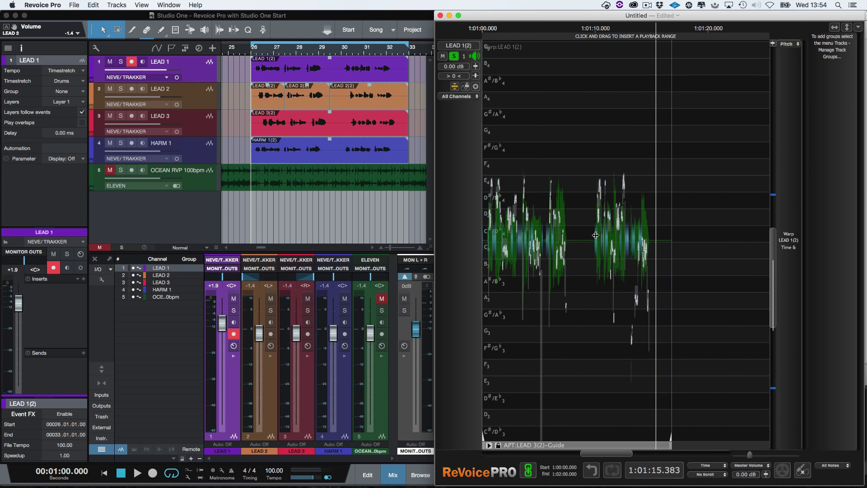
- Zoom into the first LEAD 1(2) phrase, audition it, and drag the D#/Eb4 note up to E4
{"action": "scroll", "coordinate": [589, 239], "scroll_direction": "up", "scroll_amount": 5}
{"action": "scroll", "coordinate": [584, 244], "scroll_direction": "left", "scroll_amount": 5}
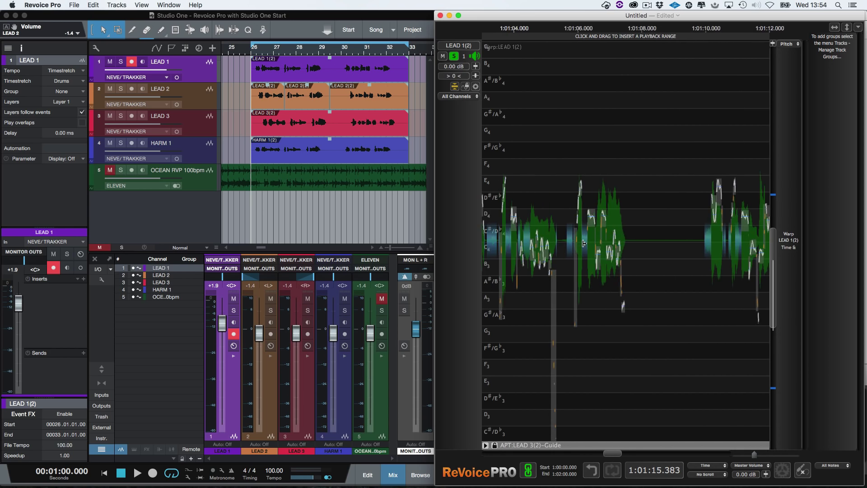
{"action": "scroll", "coordinate": [583, 243], "scroll_direction": "up", "scroll_amount": 3}
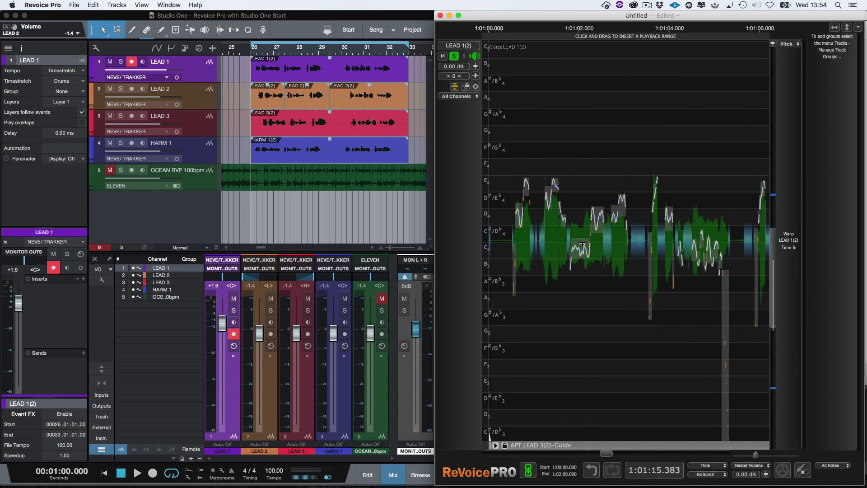
{"action": "left_click_drag", "start_coordinate": [509, 147], "coordinate": [721, 253]}
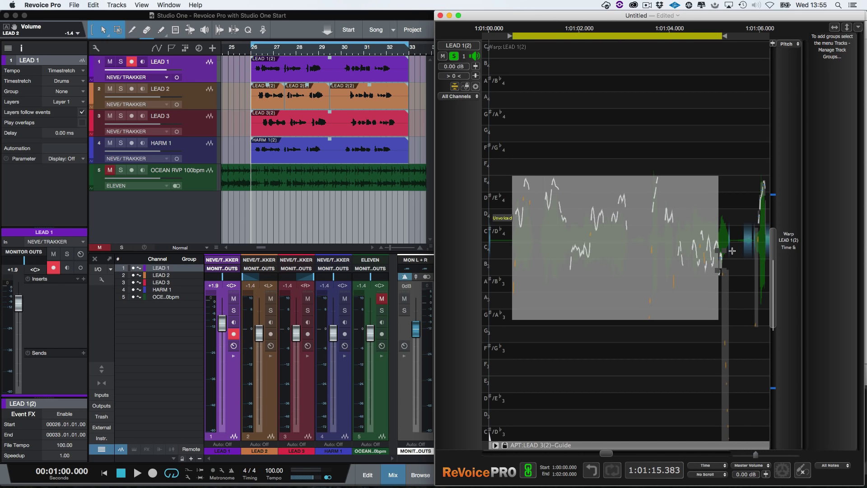
{"action": "left_click", "coordinate": [593, 150]}
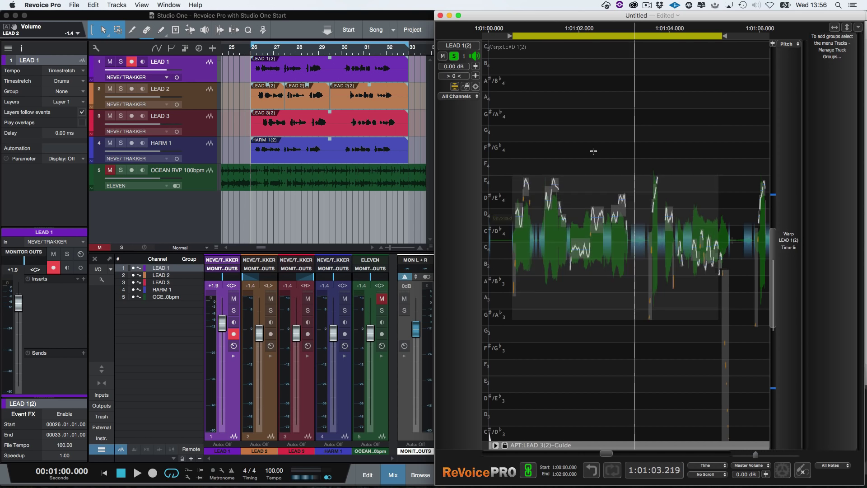
{"action": "key", "text": "space"}
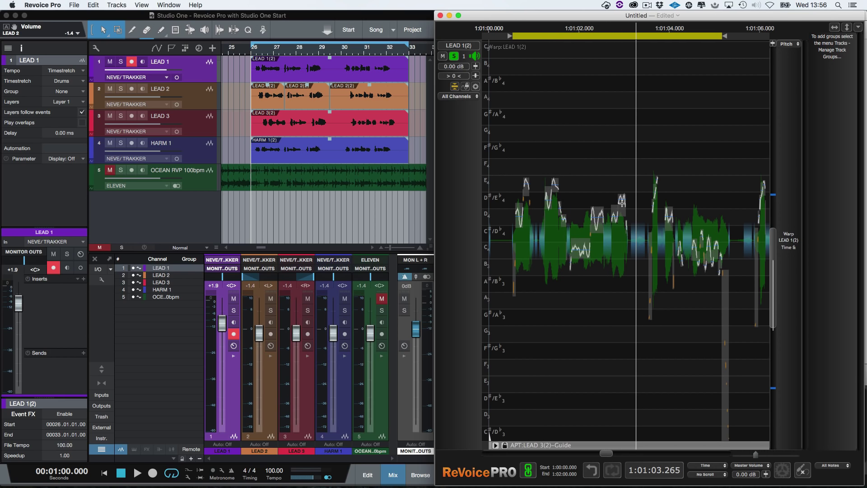
{"action": "mouse_move", "coordinate": [622, 199]}
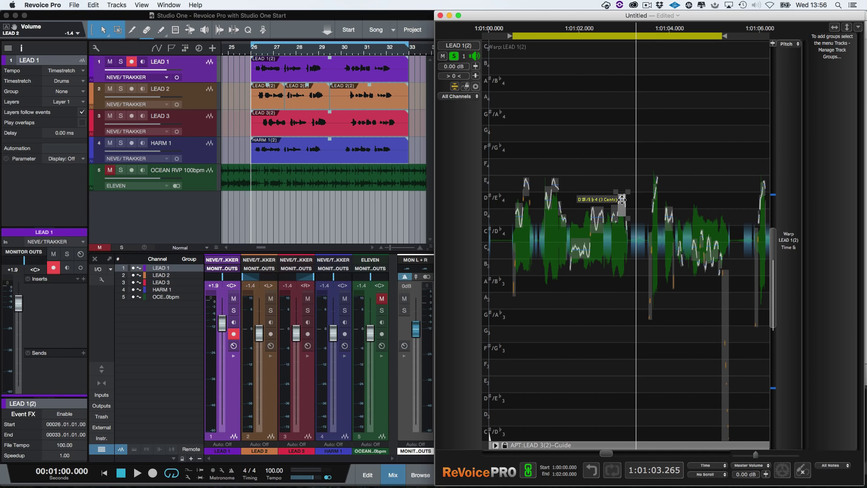
{"action": "left_click_drag", "start_coordinate": [622, 199], "coordinate": [622, 187]}
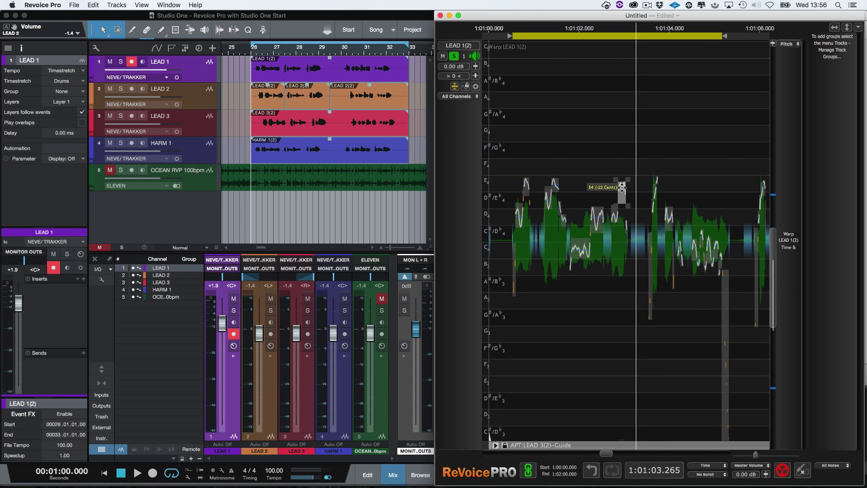
- Replay the range, move to the later phrase near 1:01:10, and mark its start unvoiced
{"action": "key", "text": "space"}
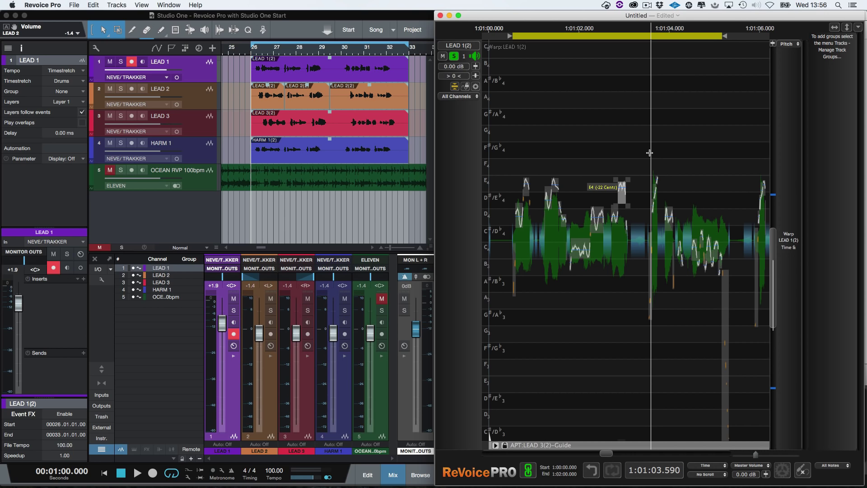
{"action": "key", "text": "Right"}
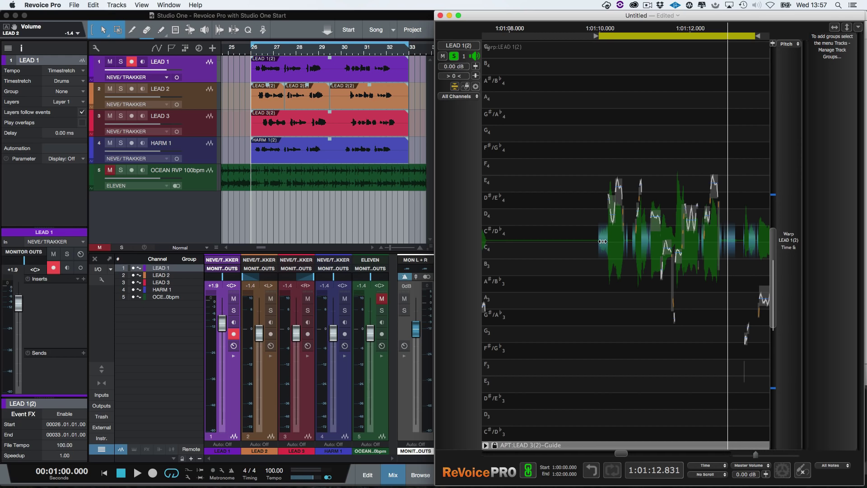
{"action": "left_click", "coordinate": [602, 241]}
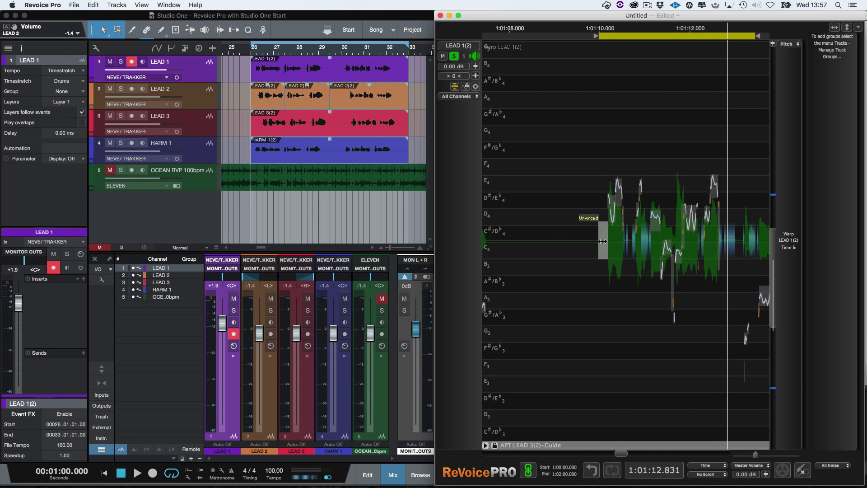
{"action": "key", "text": "space"}
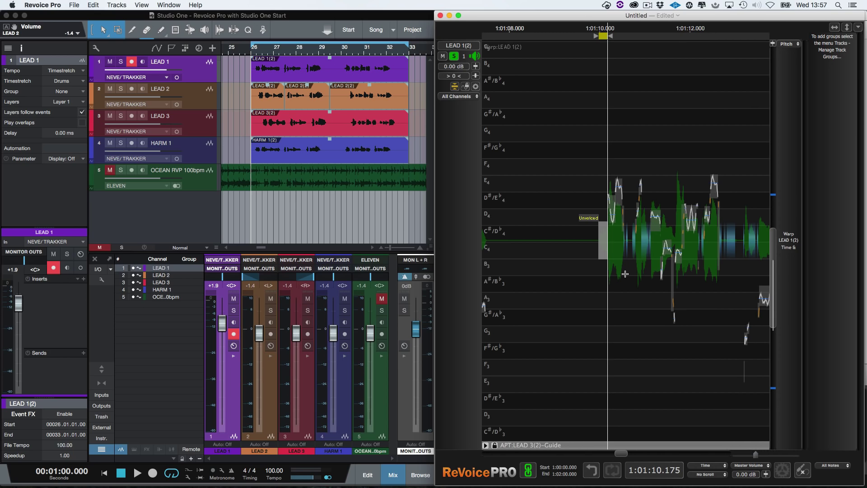
{"action": "key", "text": "l"}
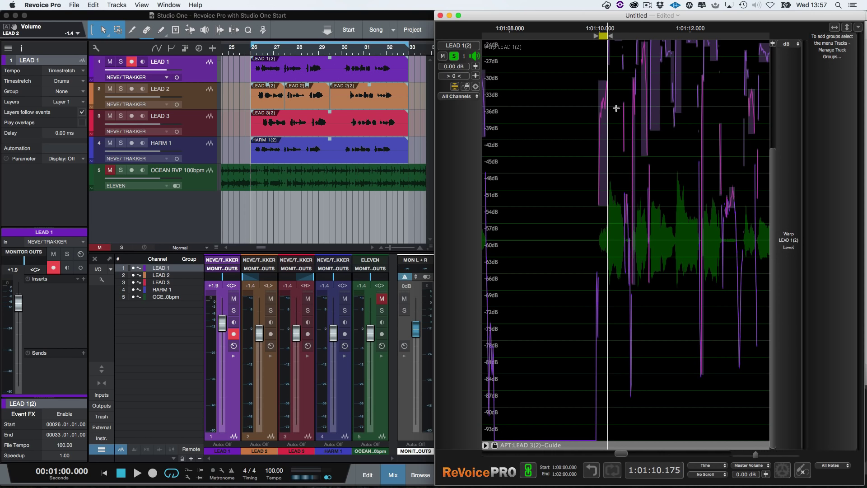
{"action": "scroll", "coordinate": [614, 108], "scroll_direction": "up", "scroll_amount": 6}
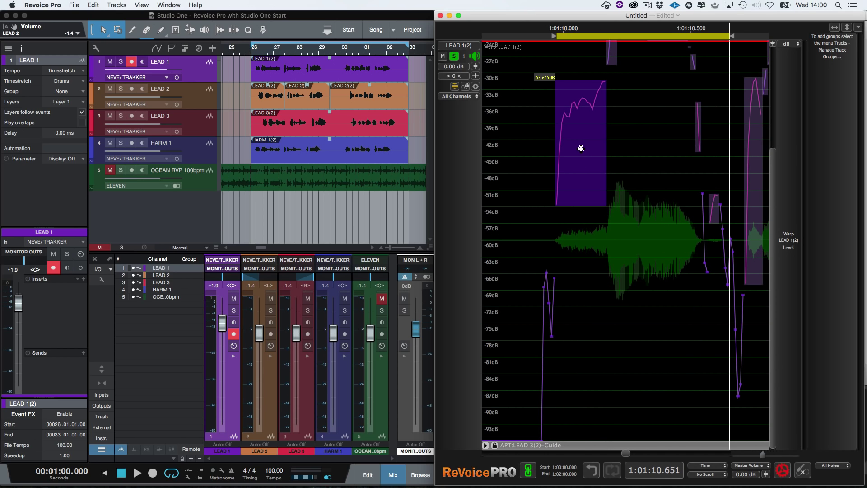
{"action": "left_click_drag", "start_coordinate": [582, 148], "coordinate": [581, 192]}
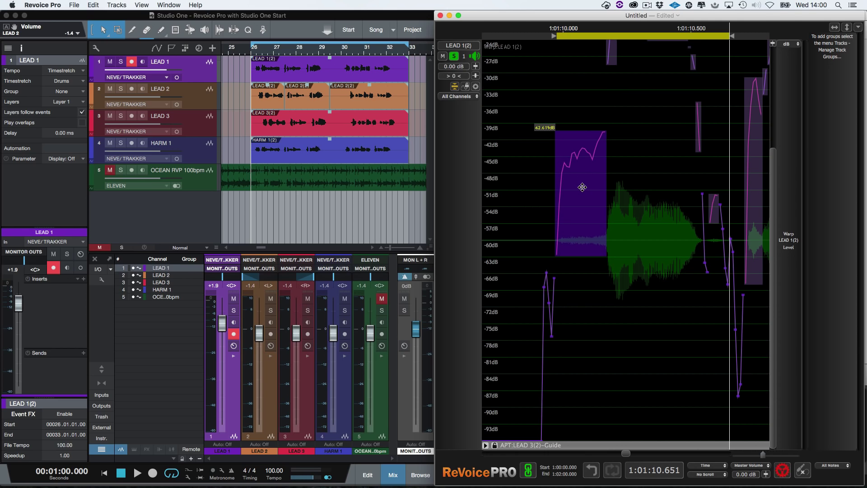
{"action": "key", "text": "space"}
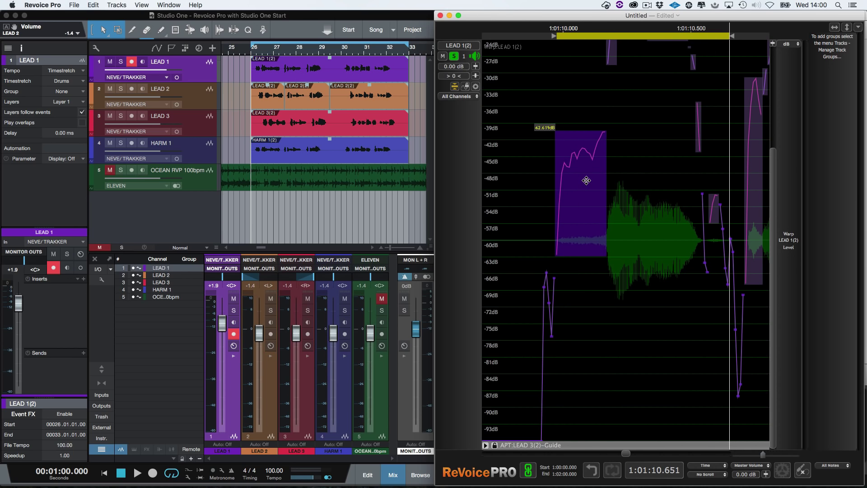
{"action": "left_click_drag", "start_coordinate": [586, 180], "coordinate": [586, 180]}
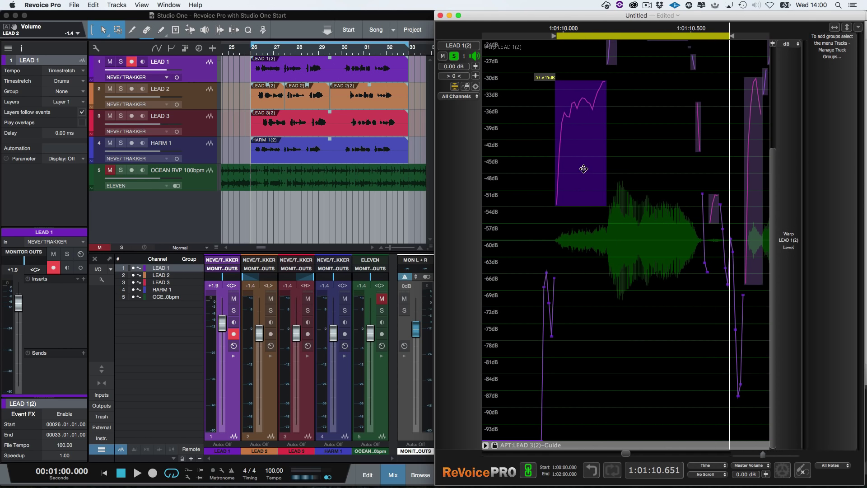
{"action": "key", "text": "Tab"}
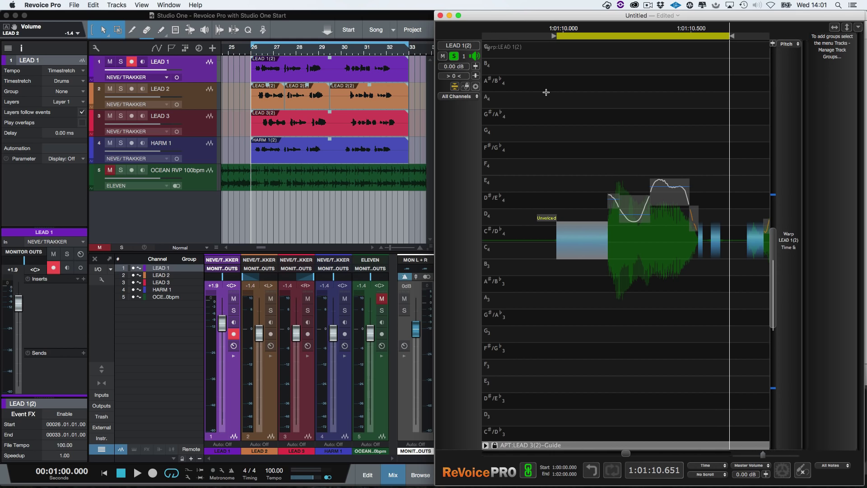
- Return LEAD 1(2) to normal height and solo Output 1 and Output 2
{"action": "left_click", "coordinate": [455, 86]}
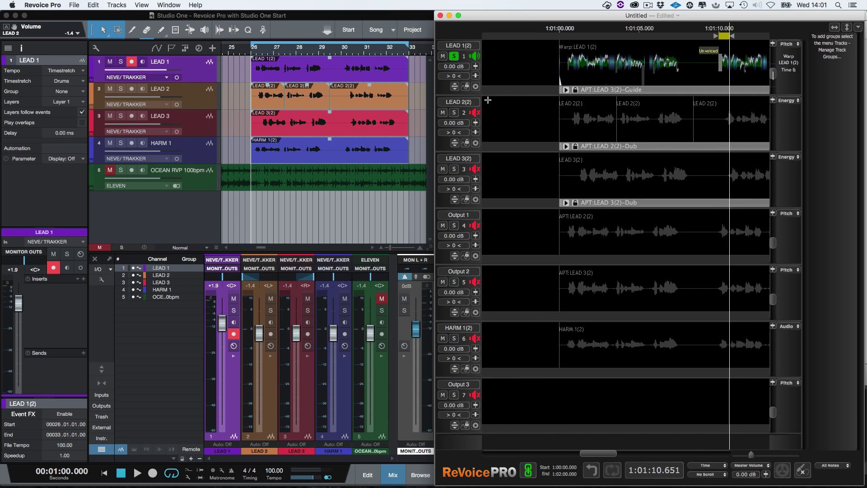
{"action": "left_click", "coordinate": [455, 226]}
{"action": "left_click", "coordinate": [455, 283]}
- Select a time range across all lanes and play it back with the warped lead
{"action": "left_click_drag", "start_coordinate": [560, 41], "coordinate": [607, 41]}
{"action": "scroll", "coordinate": [587, 86], "scroll_direction": "left", "scroll_amount": 2}
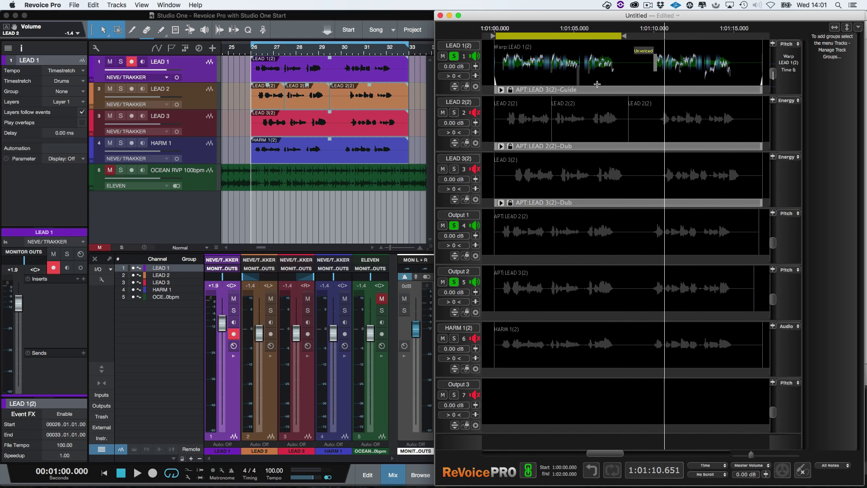
{"action": "key", "text": "space"}
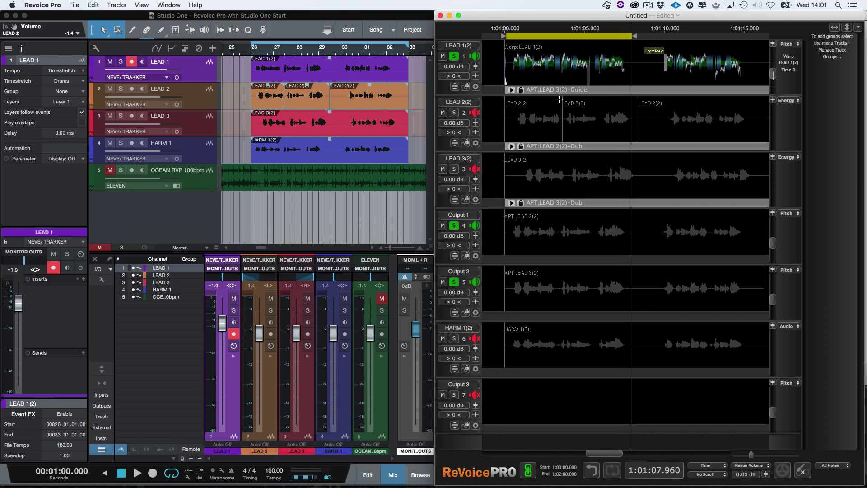
- Run a Doubler on HARM 1(2) with the Stereo Vocal Loose Timing factory preset into Output 3
{"action": "left_click", "coordinate": [537, 345]}
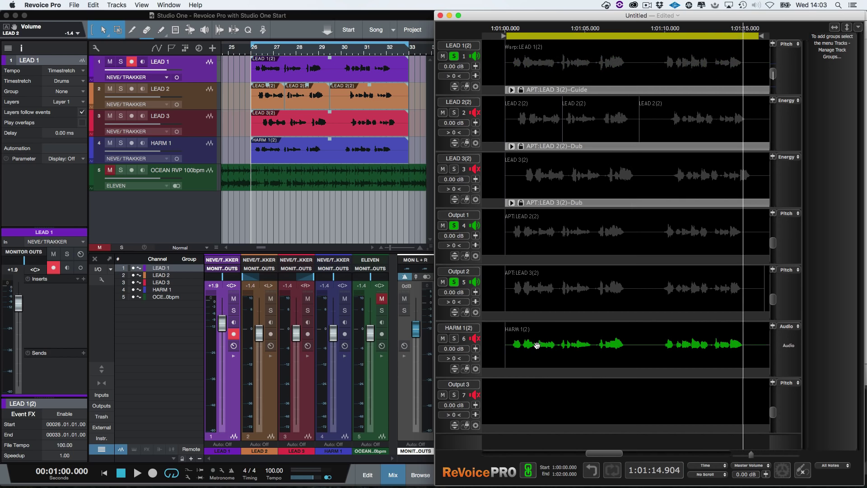
{"action": "right_click", "coordinate": [540, 371]}
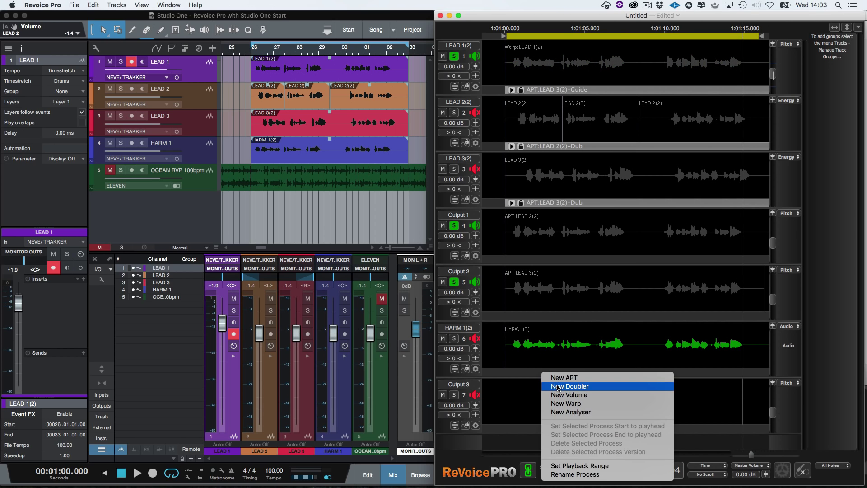
{"action": "left_click", "coordinate": [557, 388]}
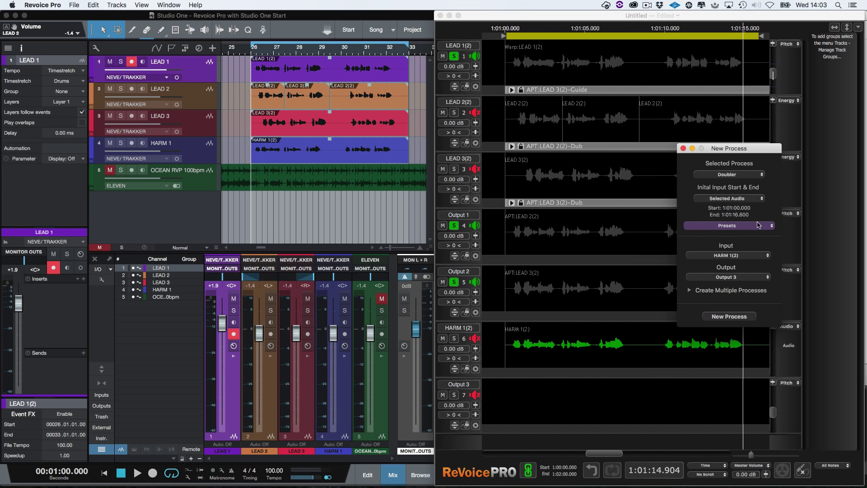
{"action": "left_click", "coordinate": [758, 226]}
{"action": "mouse_move", "coordinate": [751, 236]}
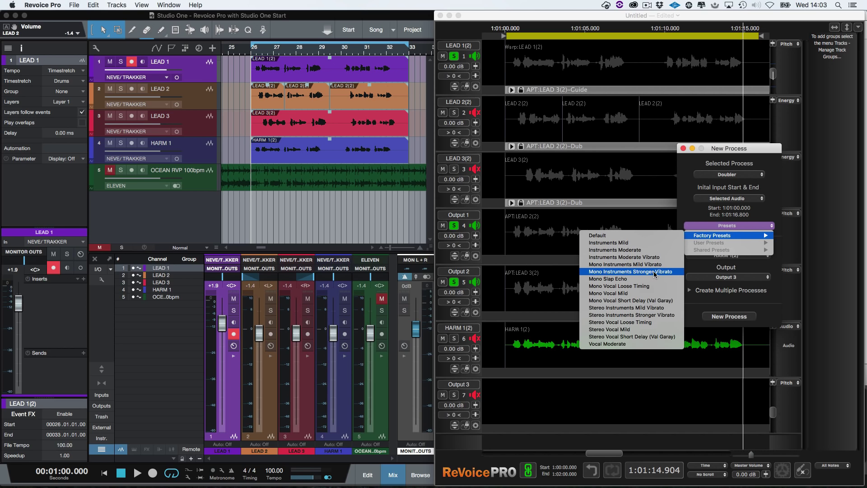
{"action": "left_click", "coordinate": [640, 322]}
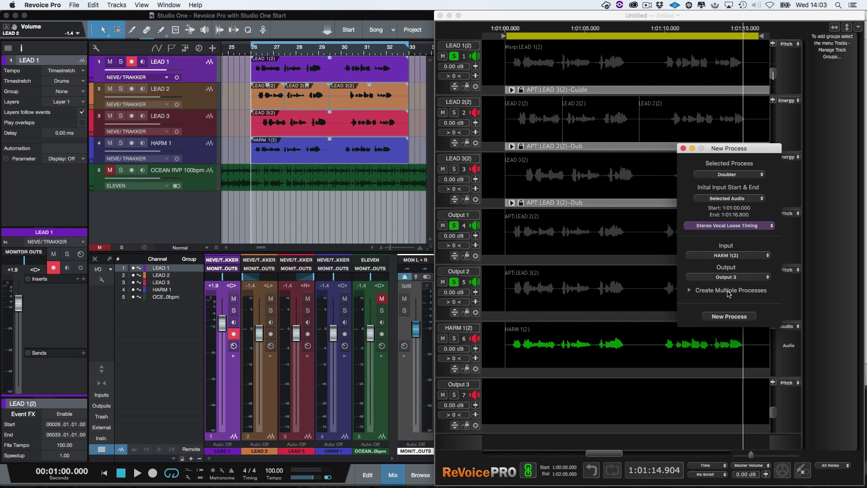
{"action": "left_click", "coordinate": [729, 317]}
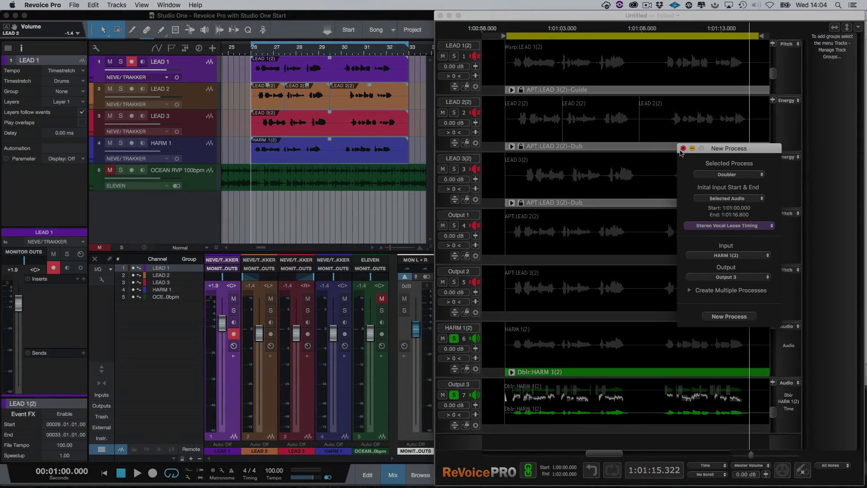
- Close New Process and copy the LEAD 1(2) warp output with Edit > Copy - Selected Process Output
{"action": "left_click", "coordinate": [683, 149]}
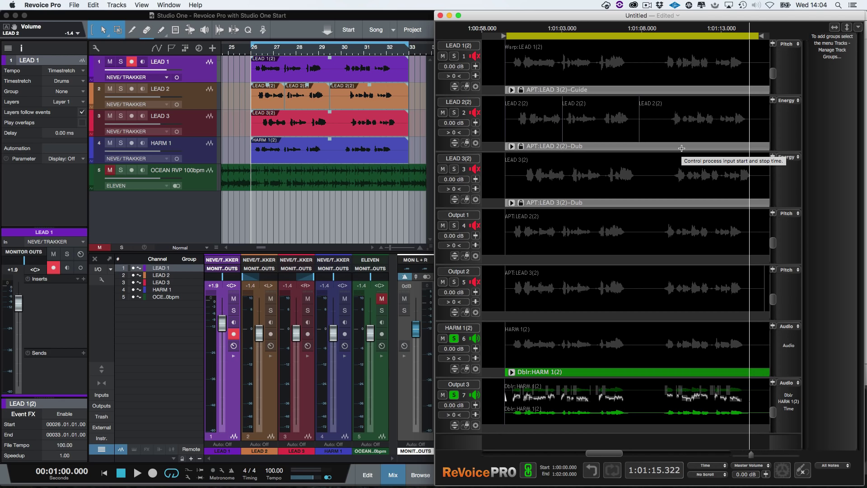
{"action": "left_click", "coordinate": [679, 62]}
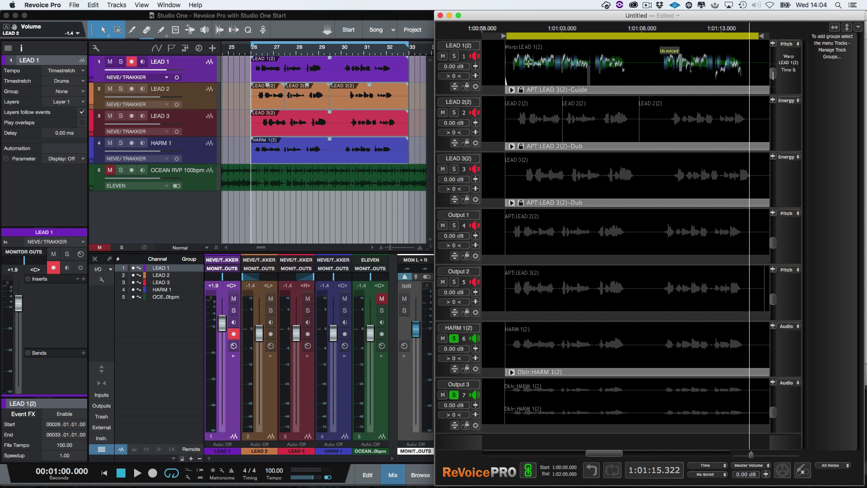
{"action": "left_click", "coordinate": [94, 5]}
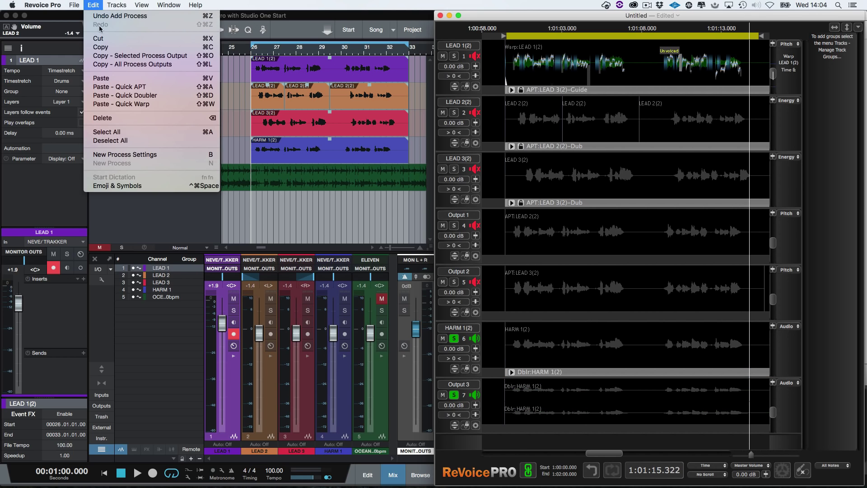
{"action": "left_click", "coordinate": [103, 55]}
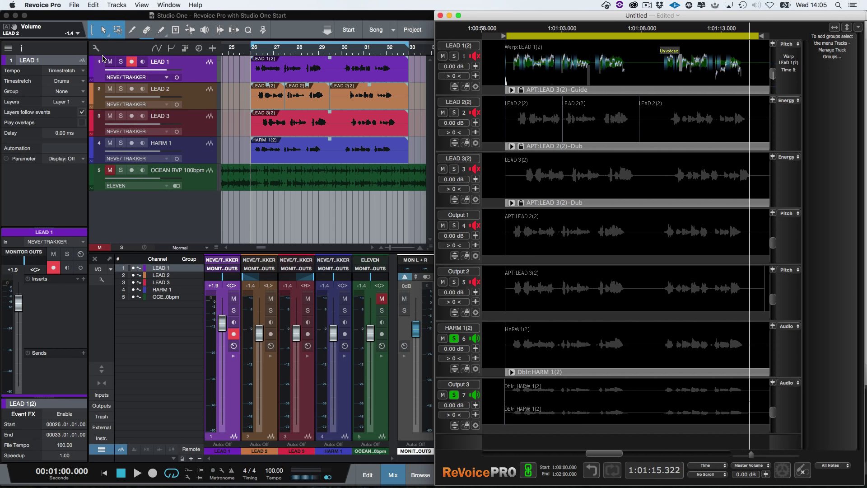
- Add a new empty layer to the LEAD 1, LEAD 2 and LEAD 3 tracks in Studio One
{"action": "left_click", "coordinate": [210, 74]}
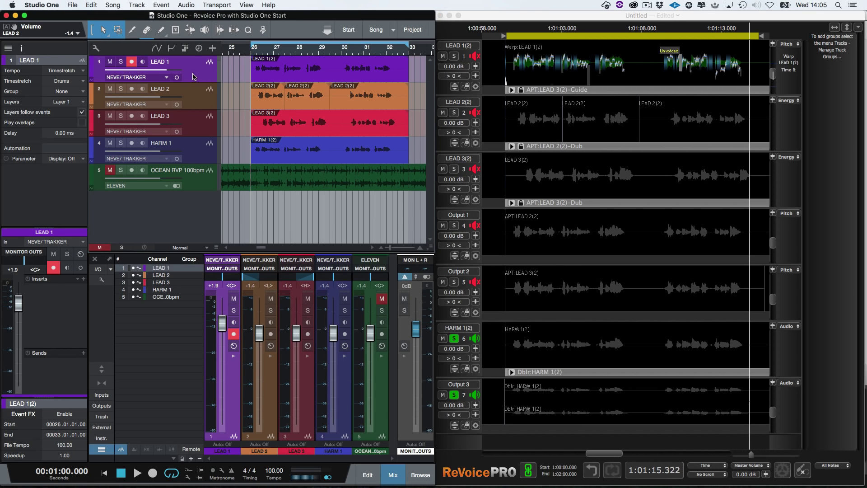
{"action": "left_click", "coordinate": [201, 131]}
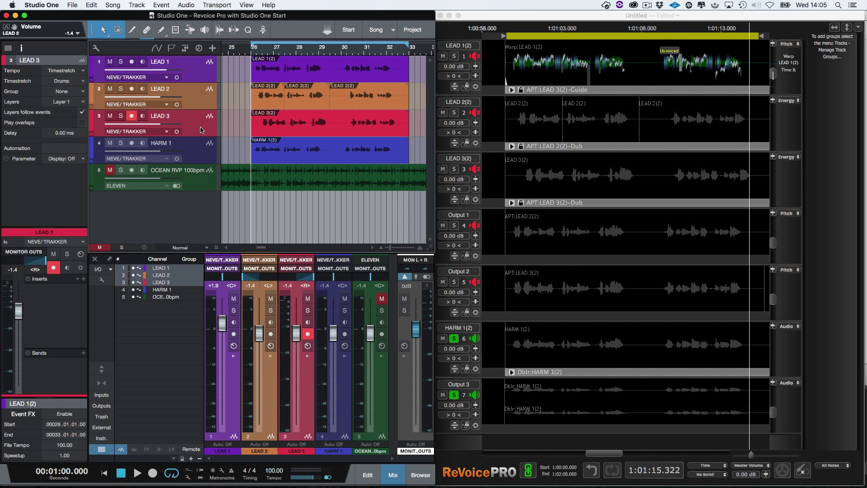
{"action": "right_click", "coordinate": [202, 79]}
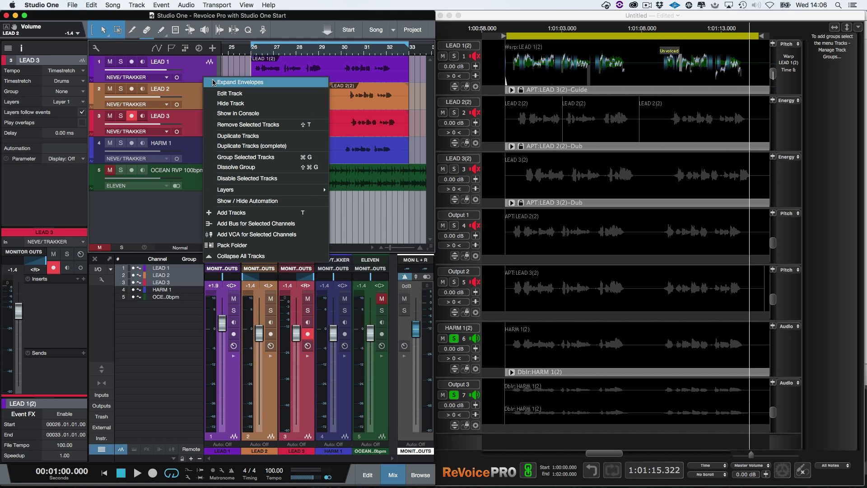
{"action": "mouse_move", "coordinate": [249, 190]}
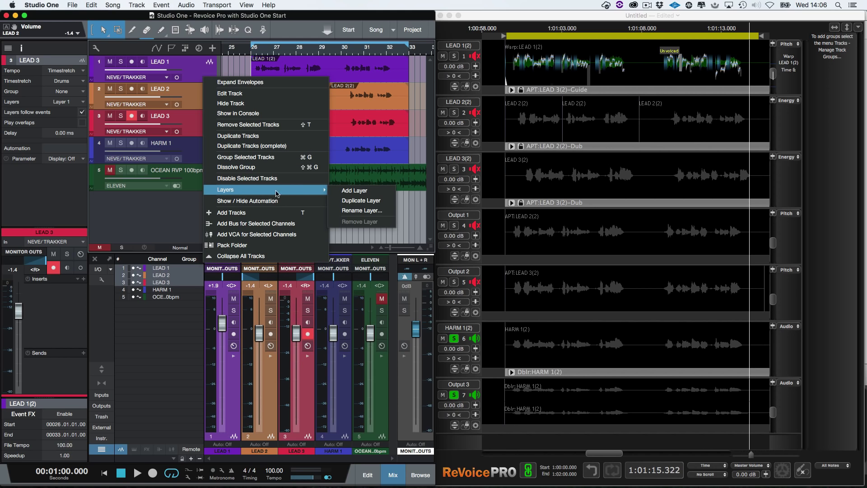
{"action": "left_click", "coordinate": [334, 192]}
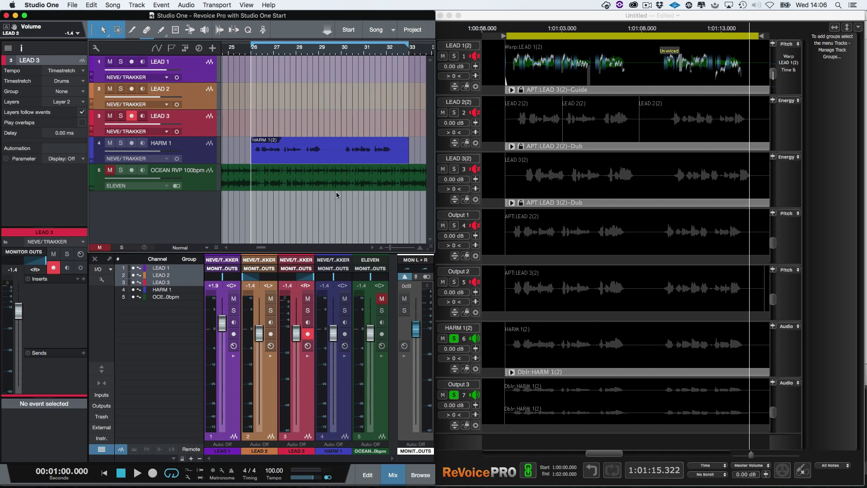
- Paste the Warp_LEAD 1(2) event onto LEAD 1 at its original position
{"action": "left_click", "coordinate": [197, 76]}
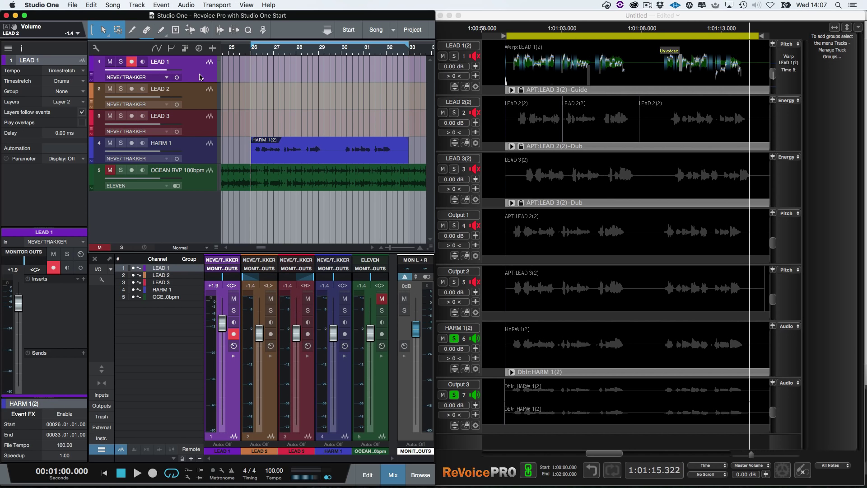
{"action": "left_click", "coordinate": [92, 4]}
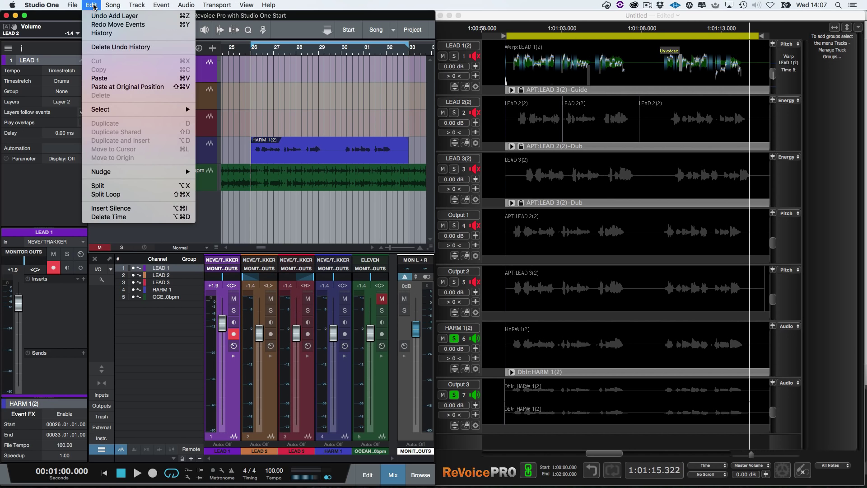
{"action": "left_click", "coordinate": [101, 87]}
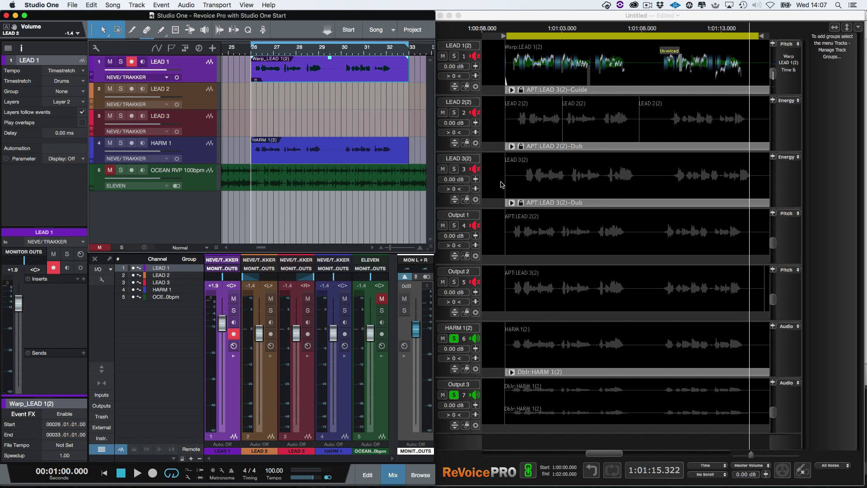
- Copy the APT LEAD 2(2) output and paste it on LEAD 2 at its original position
{"action": "left_click", "coordinate": [524, 226]}
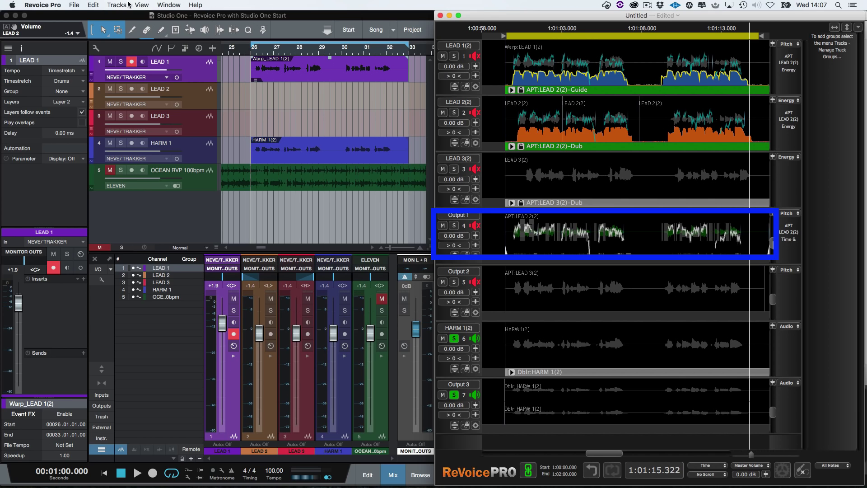
{"action": "left_click", "coordinate": [92, 6]}
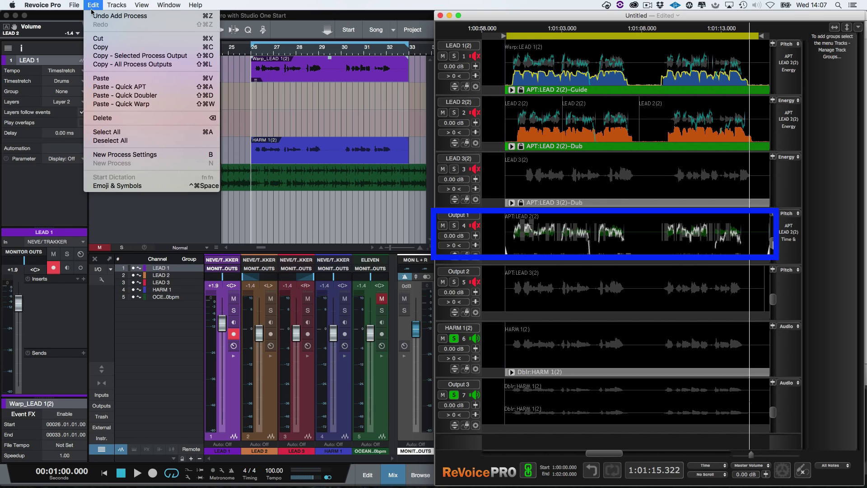
{"action": "left_click", "coordinate": [96, 56]}
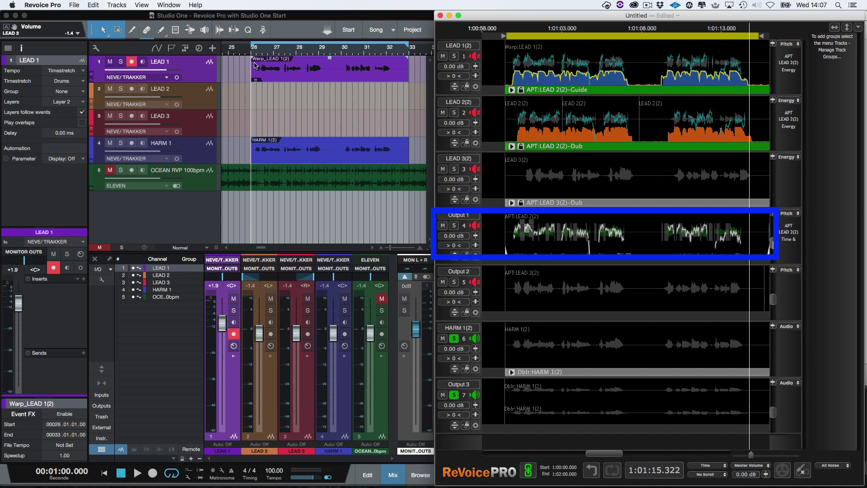
{"action": "left_click", "coordinate": [204, 97]}
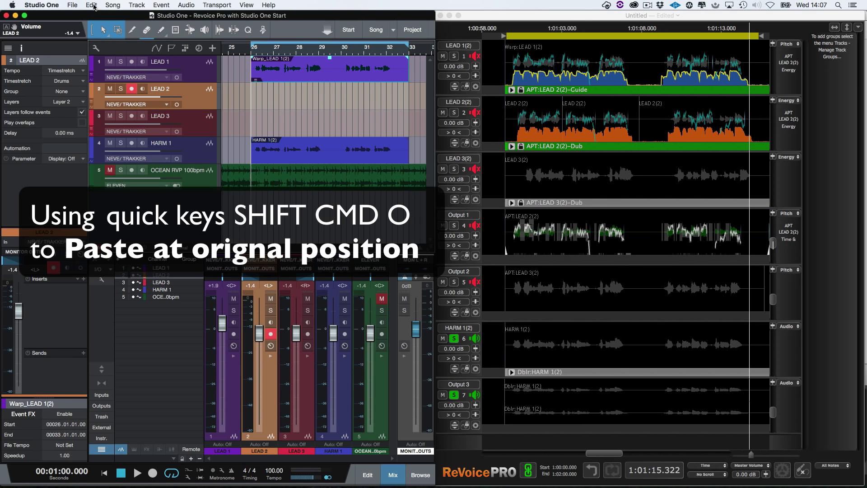
{"action": "key", "text": "shift+super+o"}
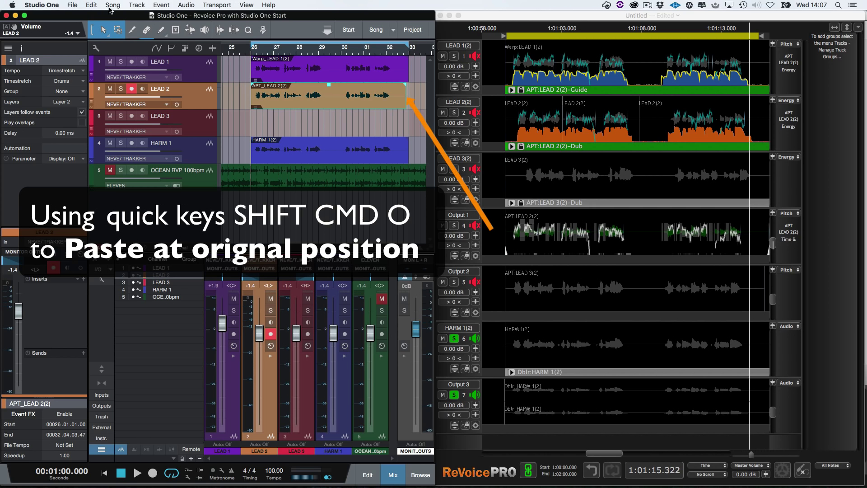
- Copy the APT LEAD 3(2) output and paste it on LEAD 3 at its original position
{"action": "left_click", "coordinate": [552, 275]}
{"action": "left_click", "coordinate": [91, 6]}
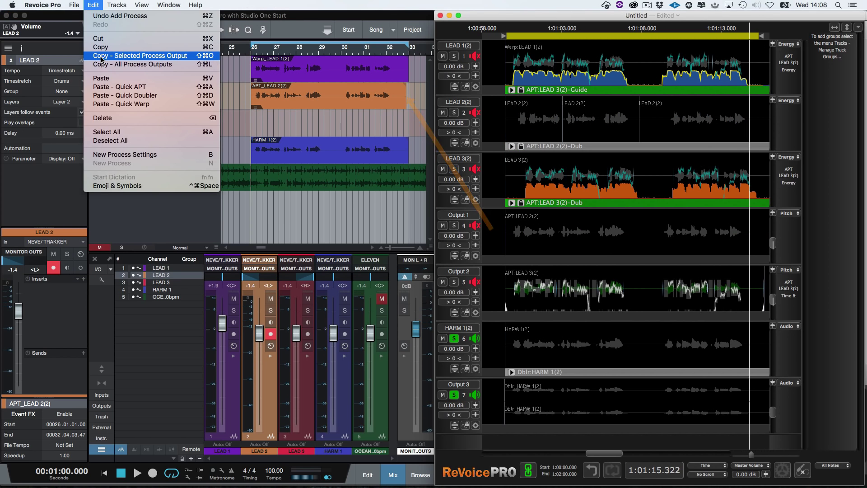
{"action": "left_click", "coordinate": [164, 56]}
{"action": "left_click", "coordinate": [253, 125]}
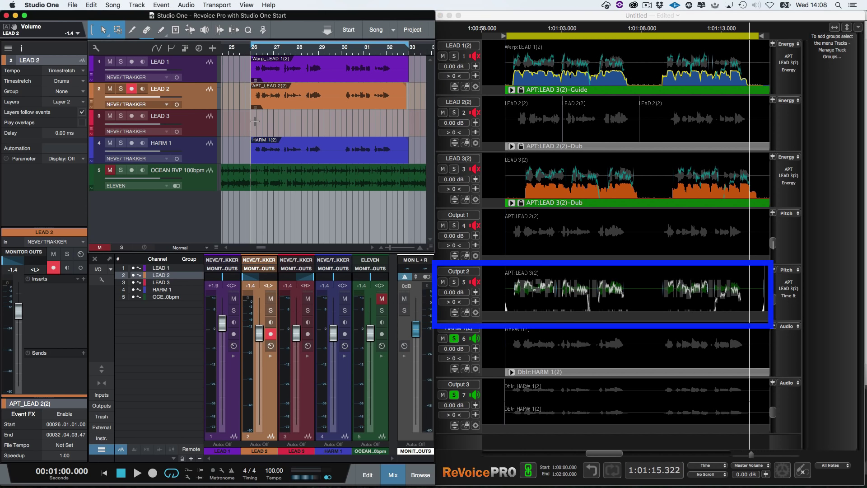
{"action": "left_click", "coordinate": [91, 3]}
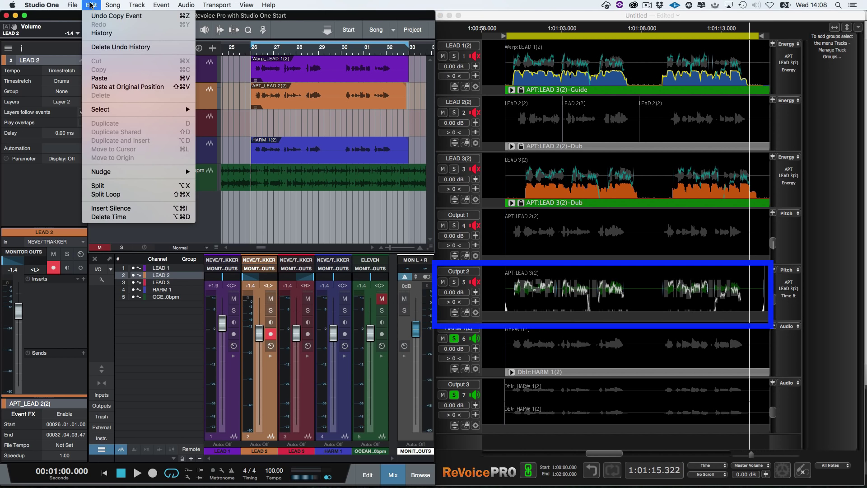
{"action": "left_click", "coordinate": [106, 87]}
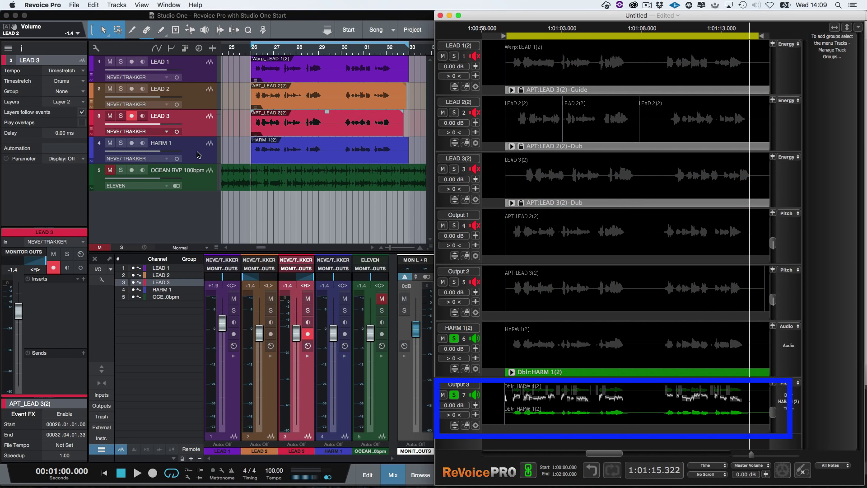
- Paste the doubled harmony, move it to a new Dblr_HARM 1(2) track, and place that track under HARM 1
{"action": "left_click", "coordinate": [185, 17]}
{"action": "left_click", "coordinate": [90, 5]}
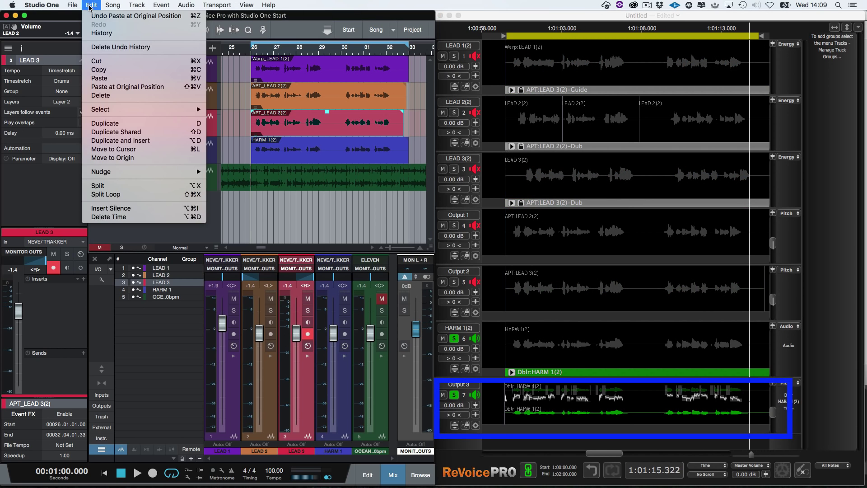
{"action": "left_click", "coordinate": [118, 87]}
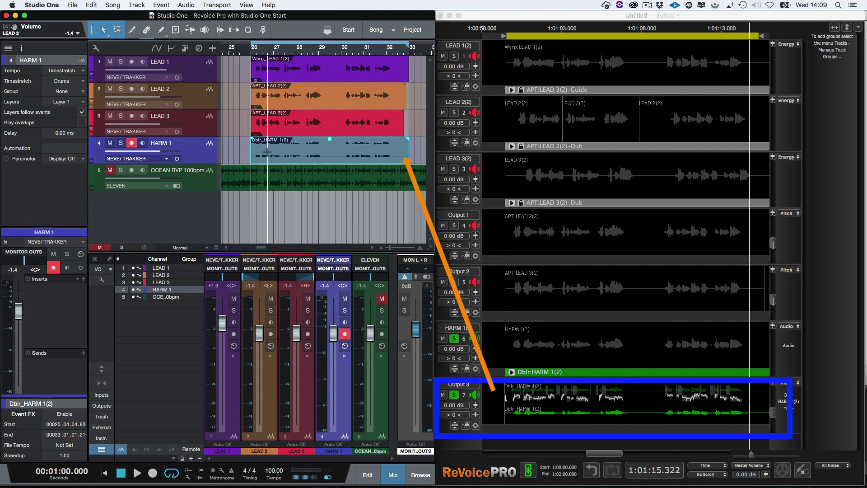
{"action": "left_click_drag", "start_coordinate": [269, 163], "coordinate": [271, 216]}
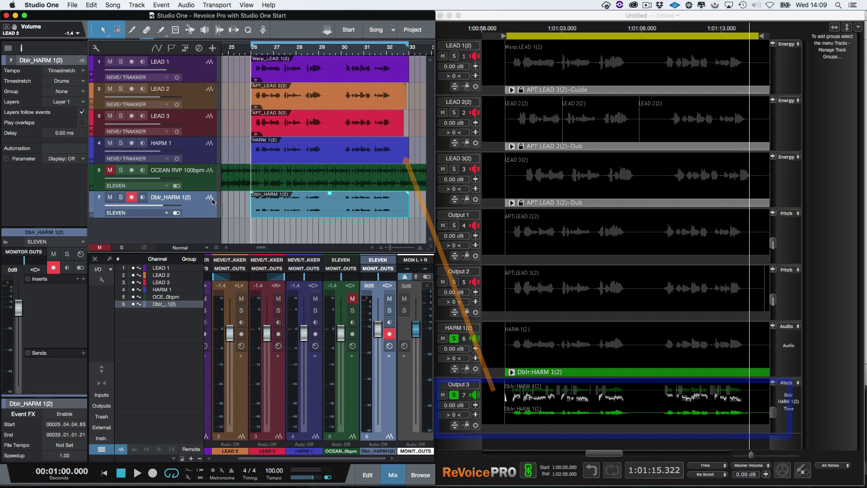
{"action": "left_click_drag", "start_coordinate": [202, 174], "coordinate": [202, 203]}
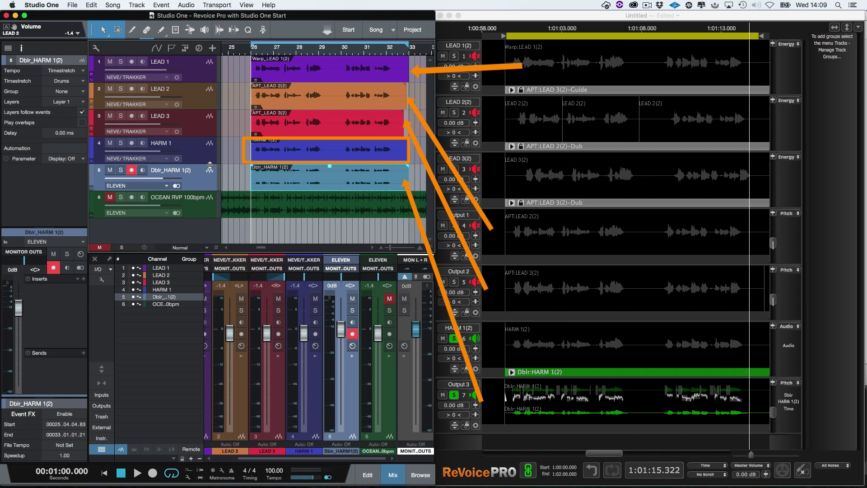
- Play the song from bar 26 to hear the processed lead, doubles and harmony
{"action": "key", "text": "space"}
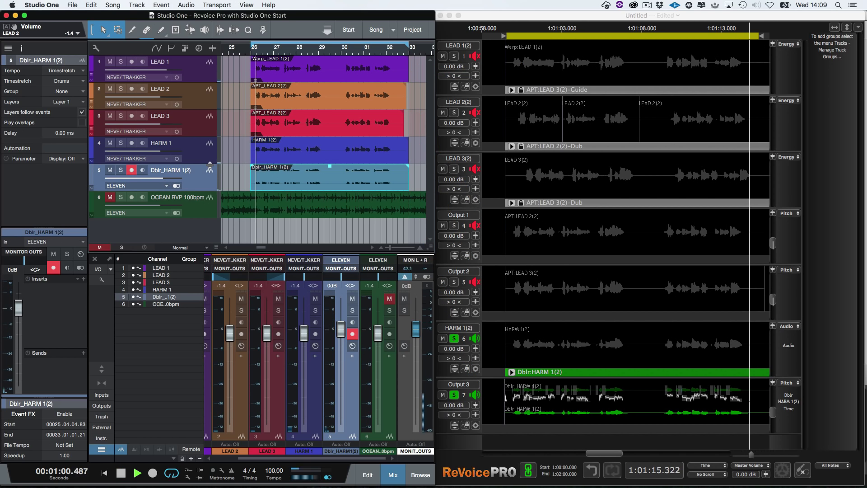